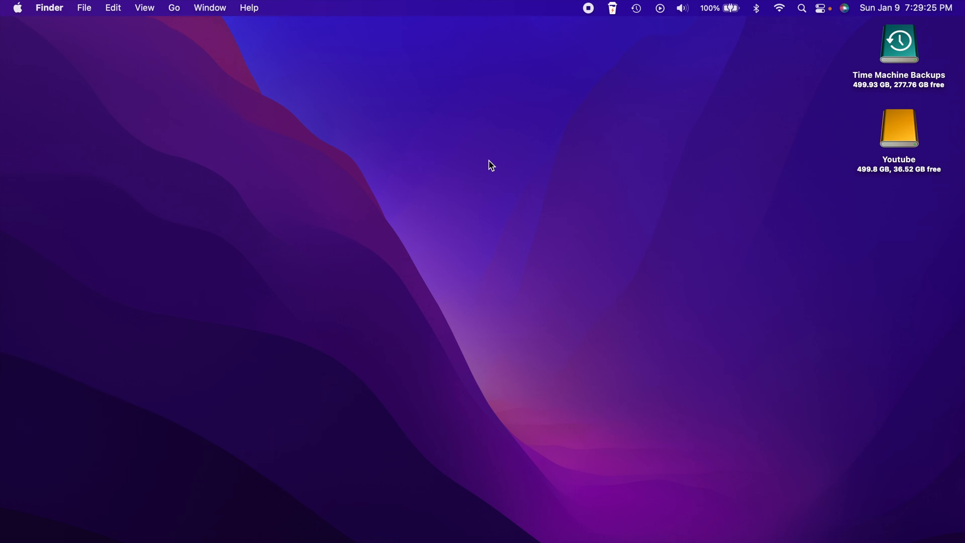
Open the VirtualBox 6.1 download page in Safari and check the 6.1.30 version number
click(612, 538)
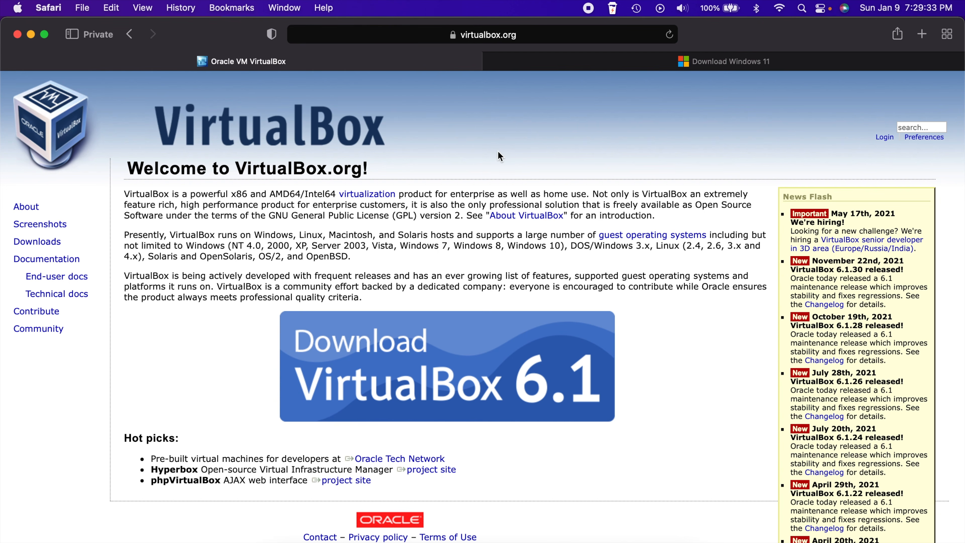
click(447, 371)
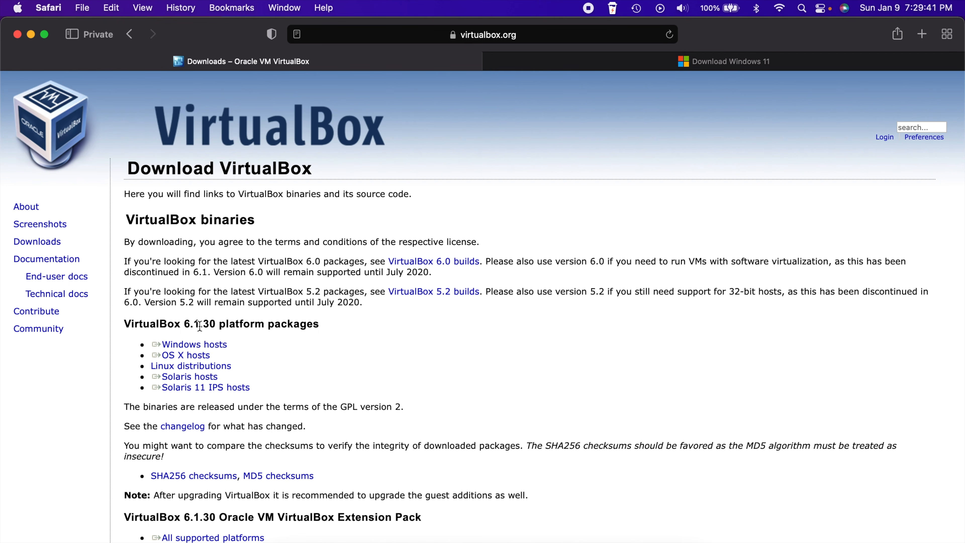
scroll(200, 325, up, 5)
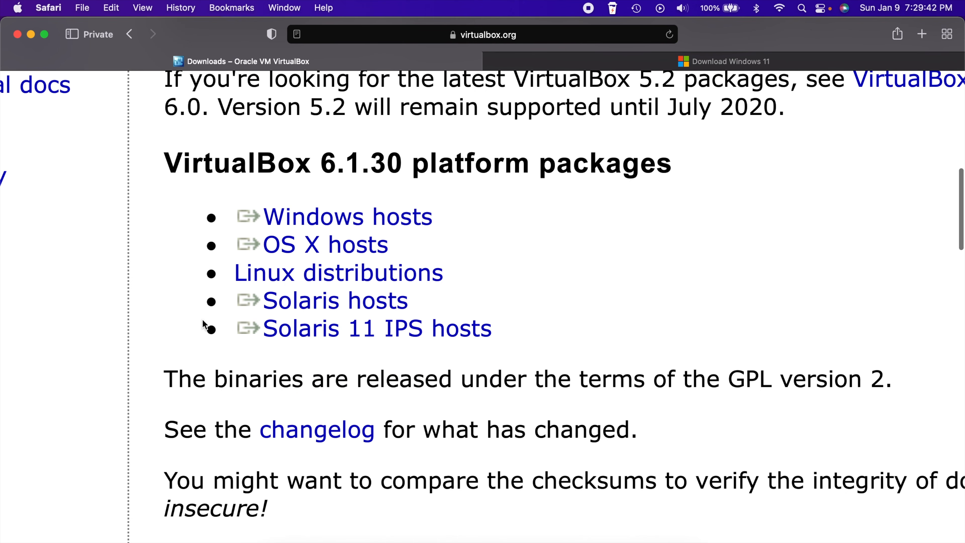
drag(320, 155, 467, 152)
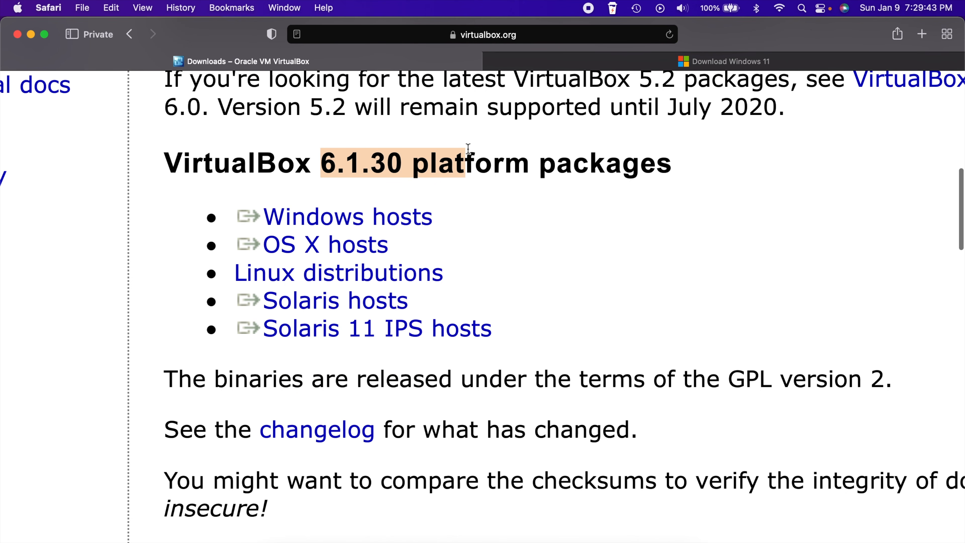
click(479, 201)
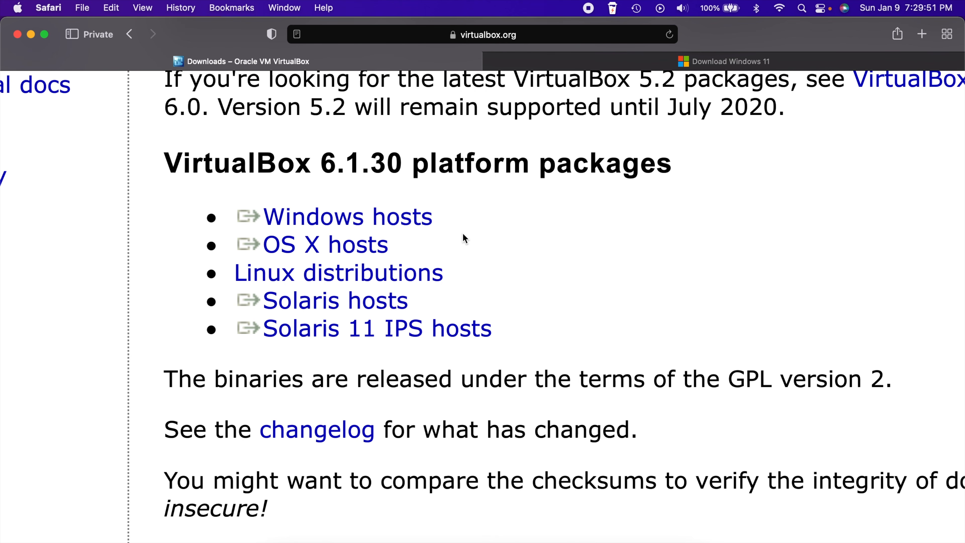
drag(321, 164, 428, 163)
click(497, 181)
scroll(524, 199, down, 5)
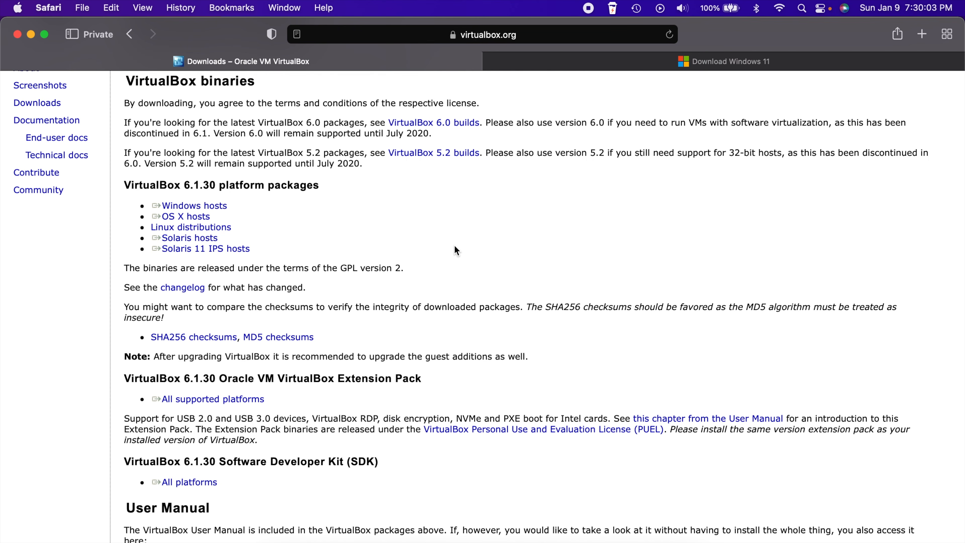
scroll(284, 238, up, 5)
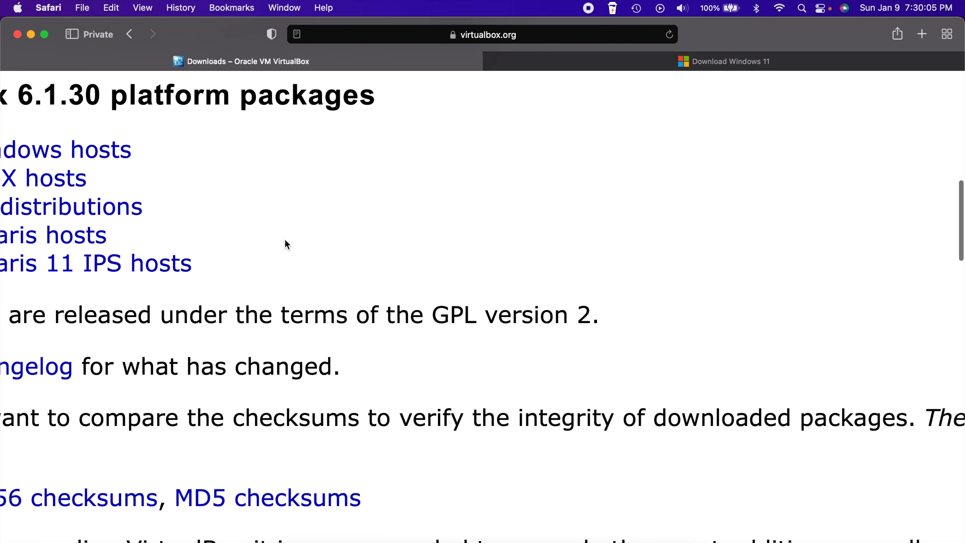
scroll(284, 238, left, 8)
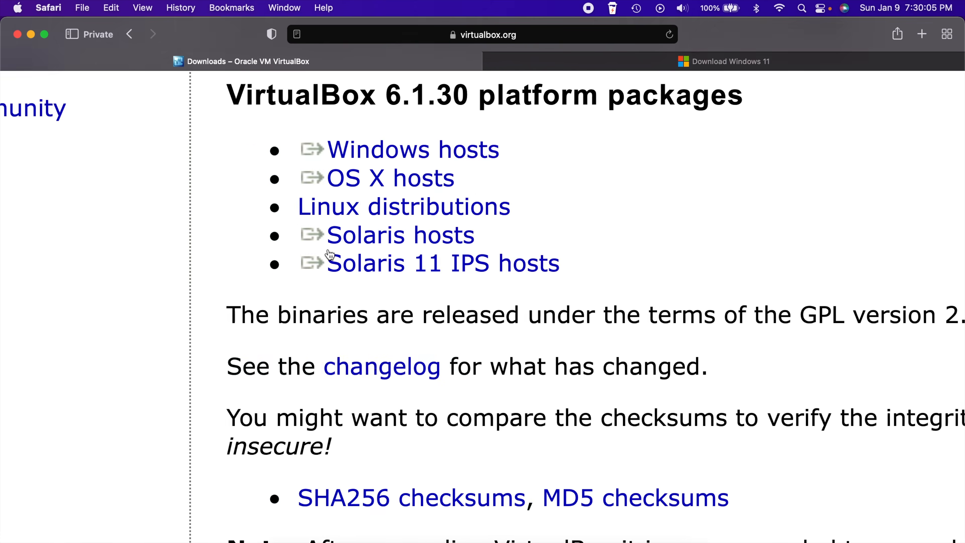
Start the OS X hosts package download, then stop it and clear the Downloads list
click(378, 183)
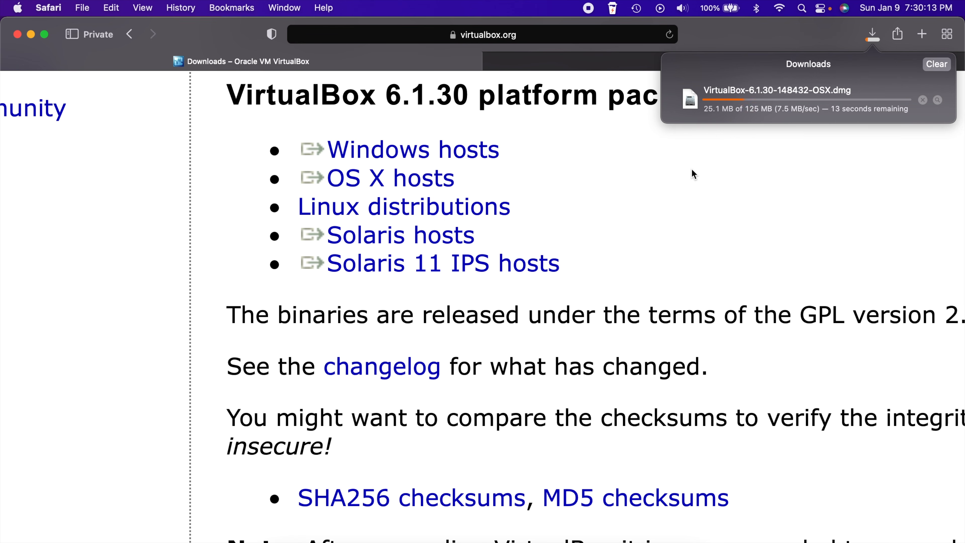
click(923, 100)
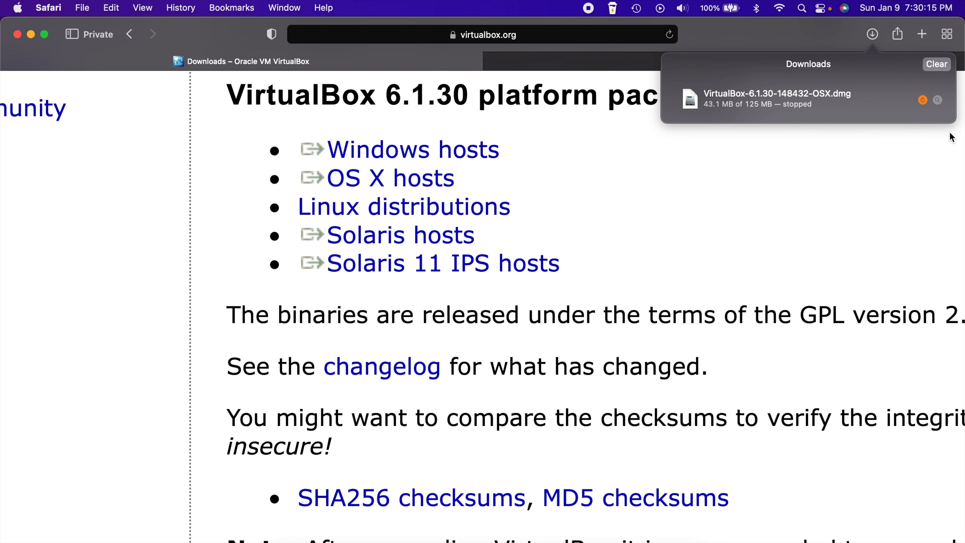
click(937, 64)
scroll(660, 254, down, 5)
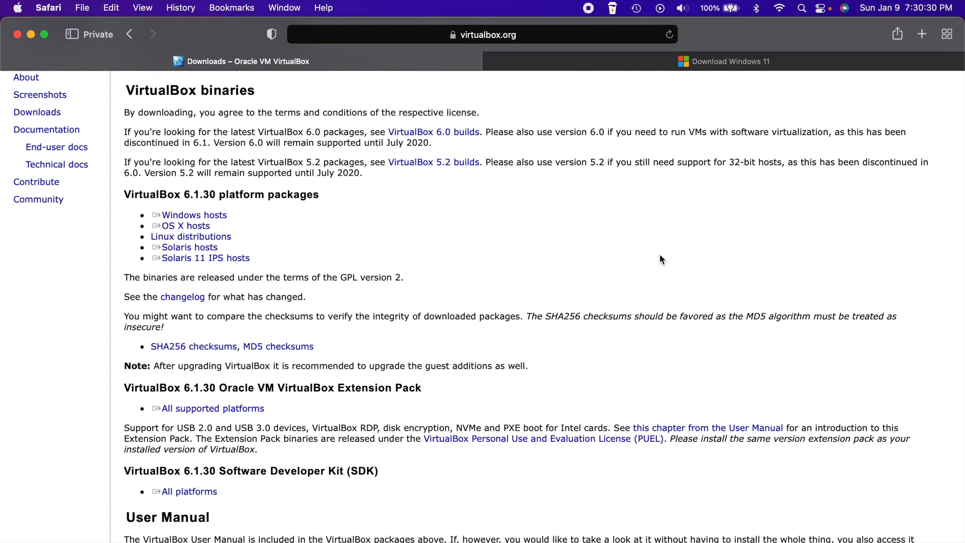
Empty the Trash, then return to Safari's Download Windows 11 tab
right_click(681, 538)
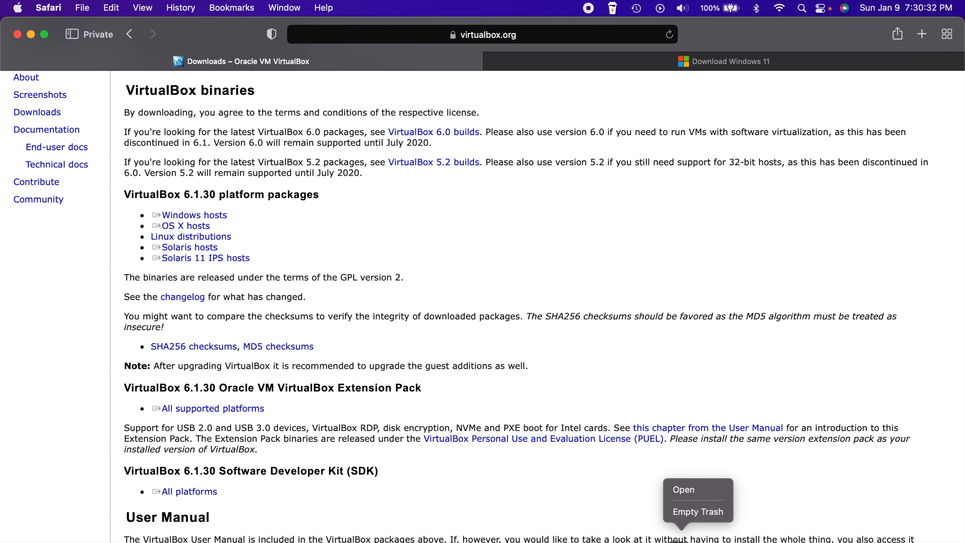
click(698, 512)
click(532, 248)
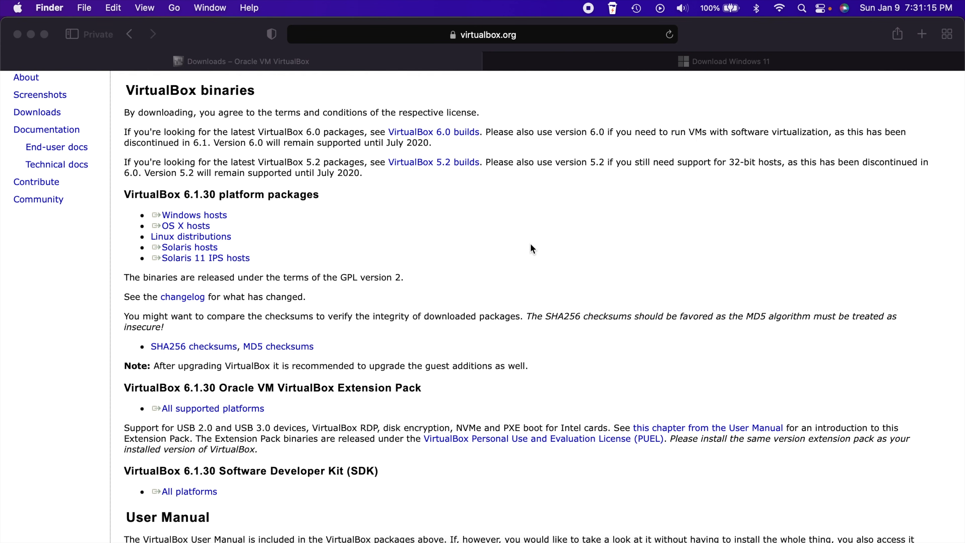
click(609, 123)
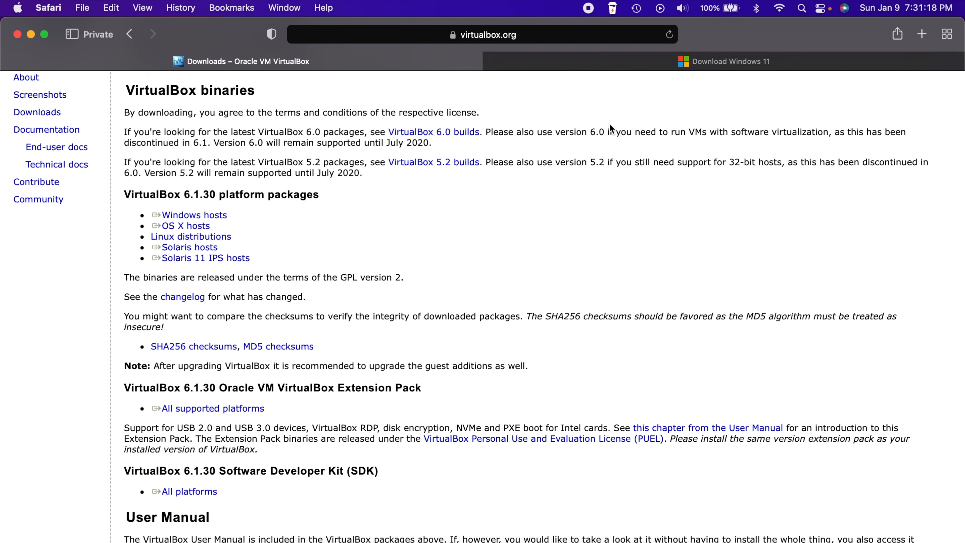
click(601, 58)
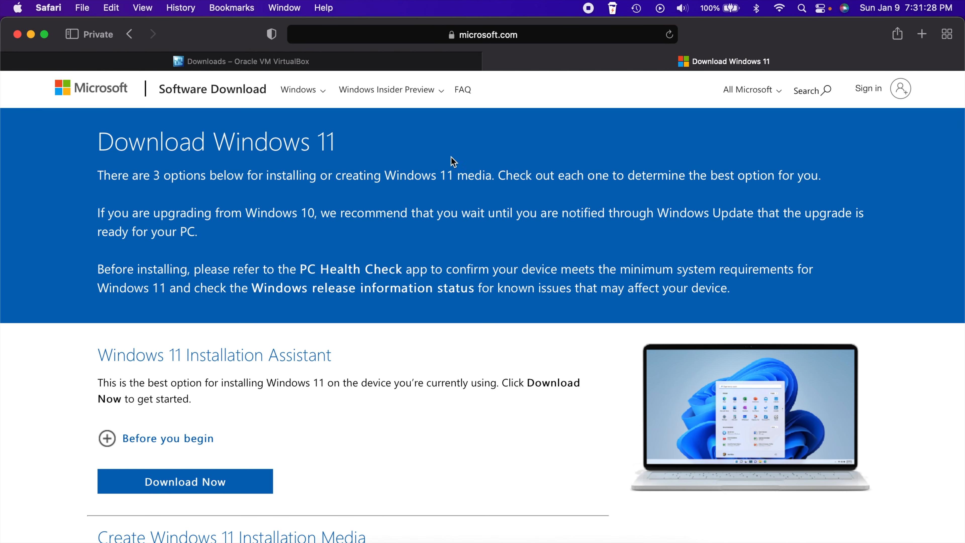
Select Windows 11 (multi-edition ISO) under the Disk Image (ISO) section
scroll(411, 324, down, 5)
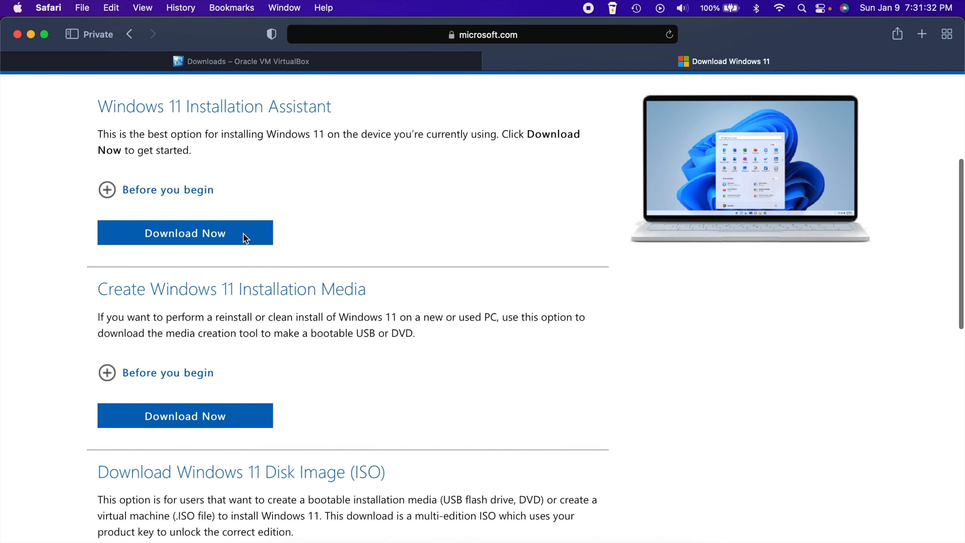
scroll(344, 166, down, 6)
drag(97, 180, 418, 202)
scroll(418, 203, up, 5)
scroll(418, 203, left, 5)
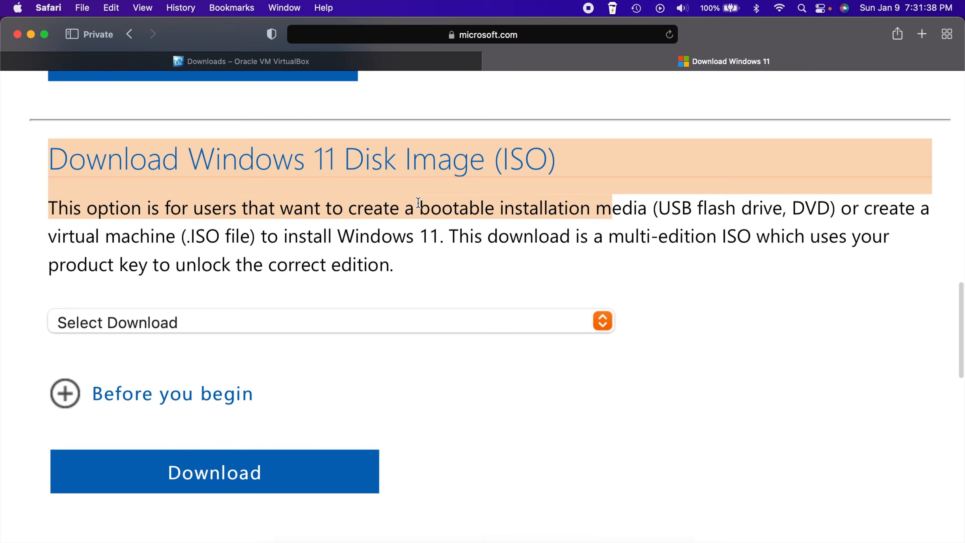
scroll(416, 174, down, 5)
scroll(442, 181, right, 3)
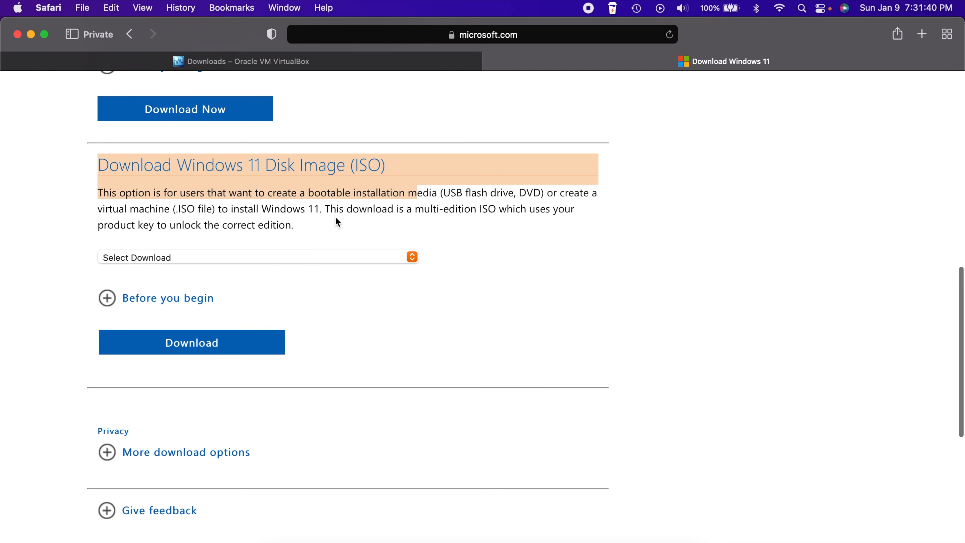
click(335, 216)
click(392, 257)
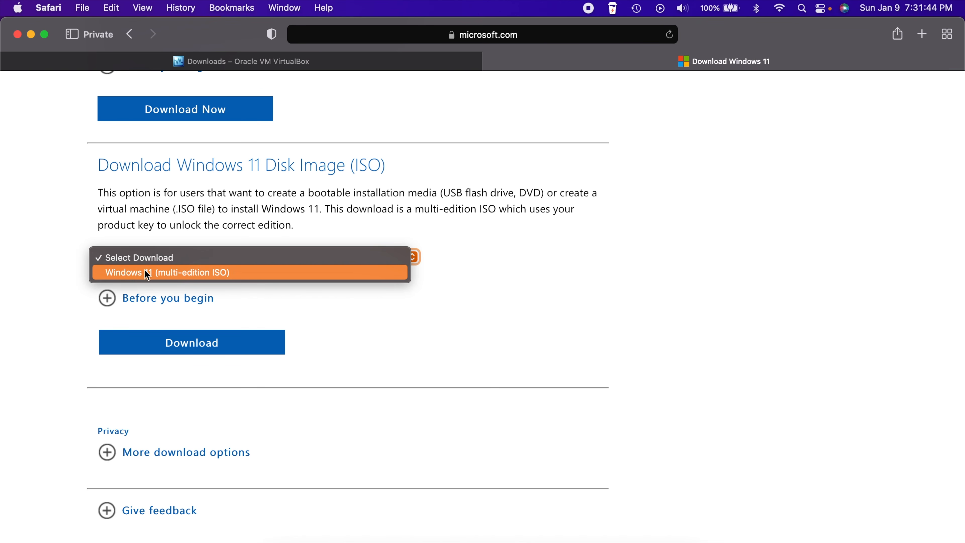
click(248, 273)
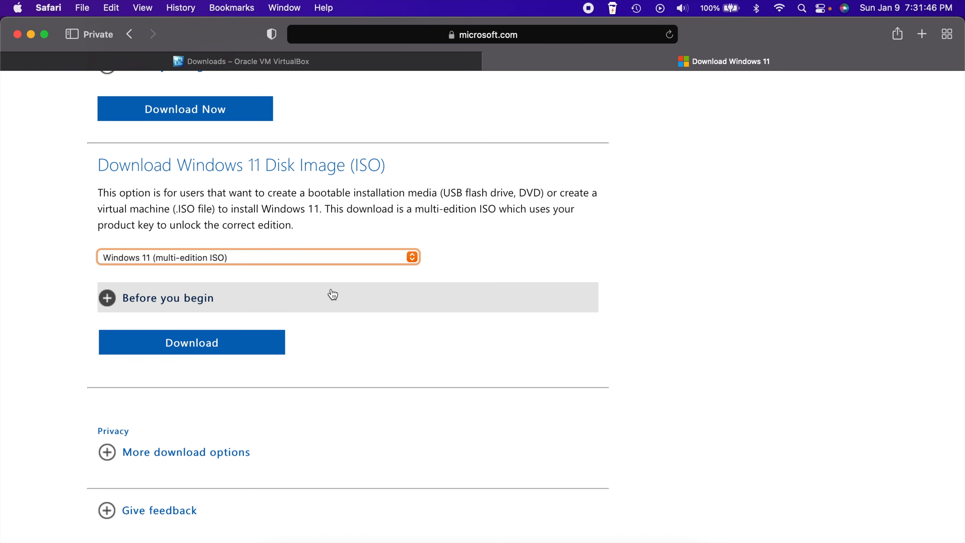
Choose English as the product language and confirm it
scroll(181, 340, down, 5)
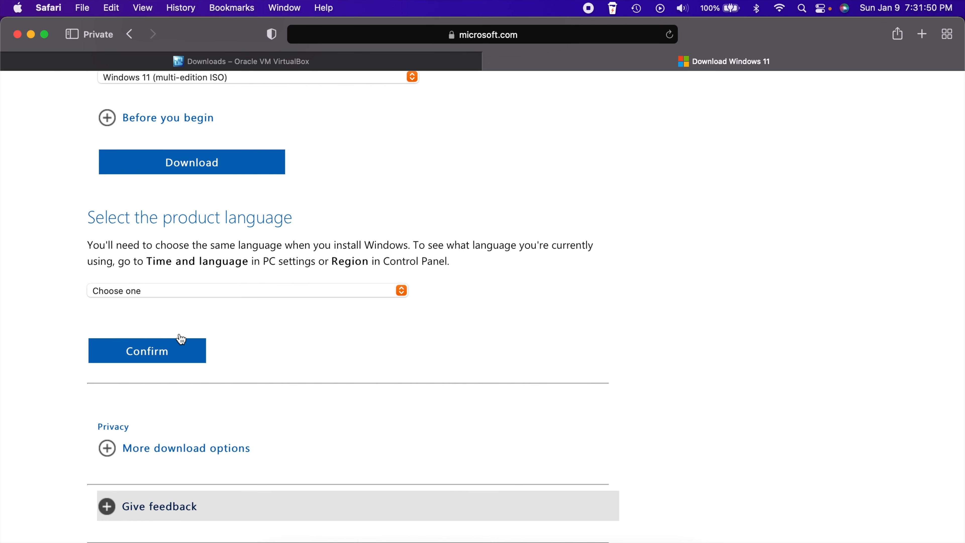
click(184, 293)
scroll(183, 310, down, 5)
scroll(183, 310, up, 2)
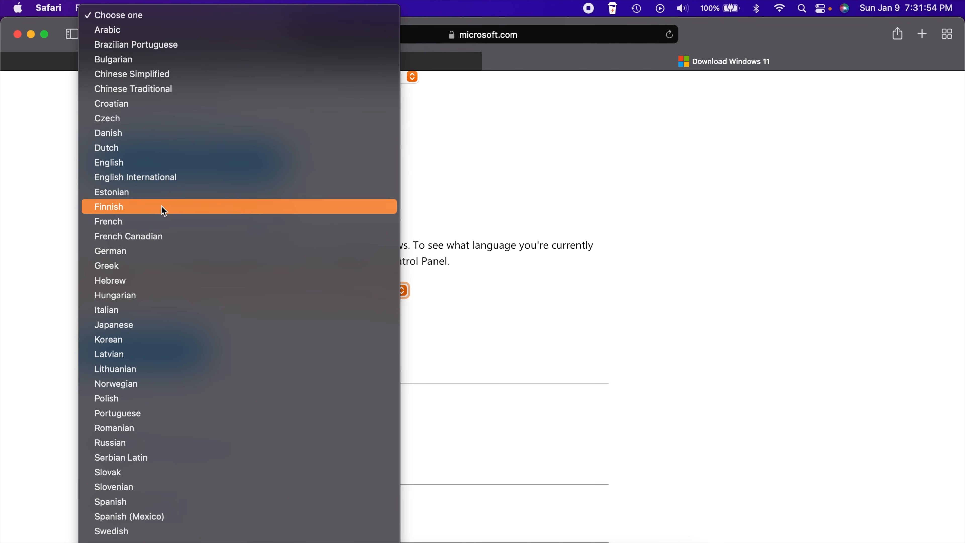
click(156, 163)
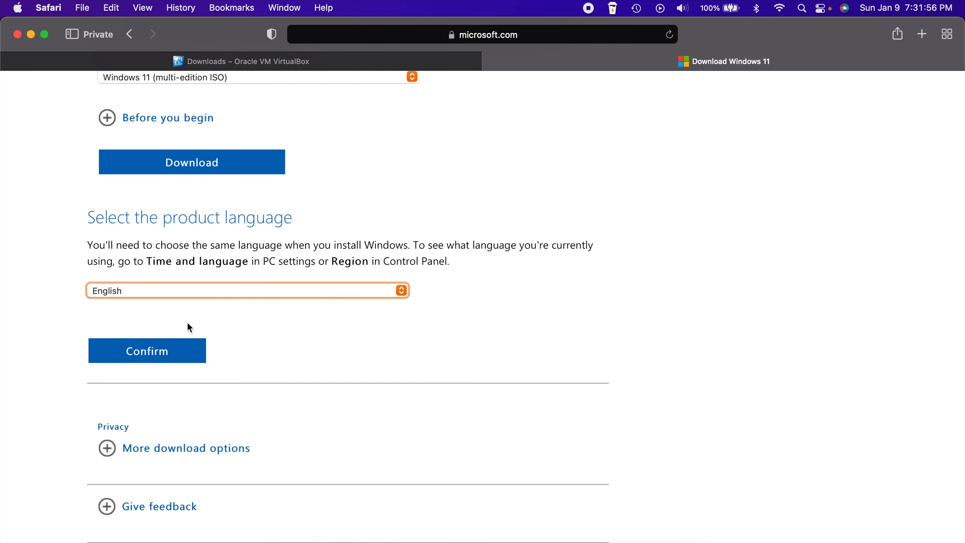
click(145, 352)
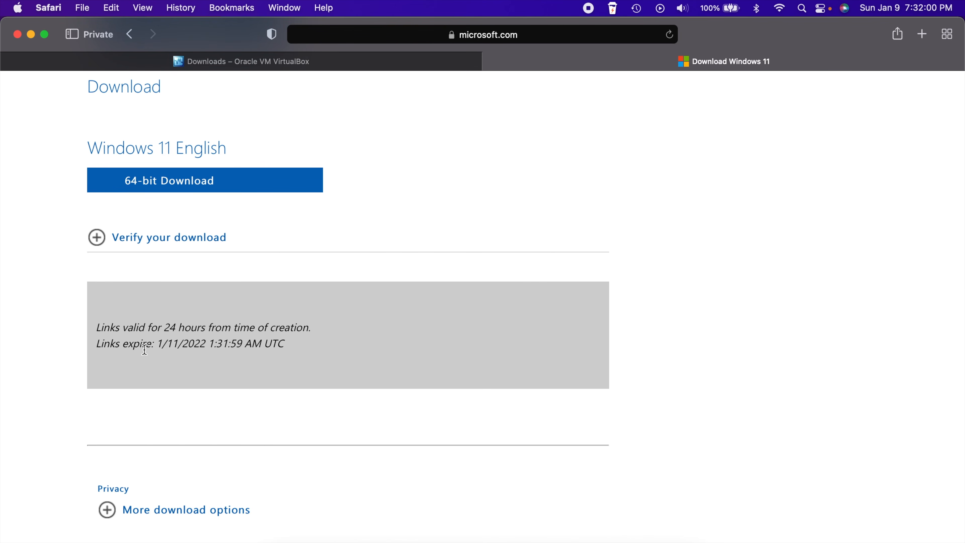
Start the 64-bit Windows 11 ISO download, then stop it and clear the download list
click(168, 187)
click(872, 36)
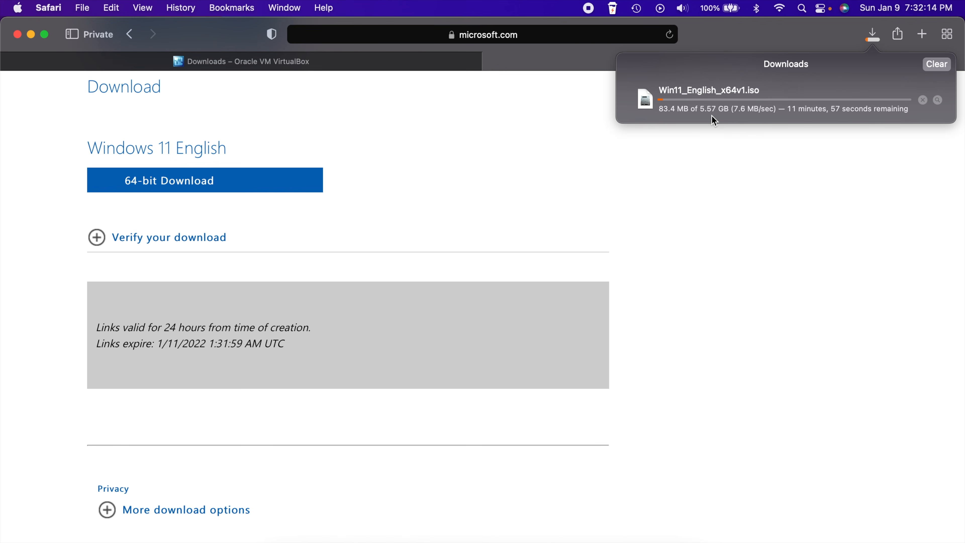
click(923, 100)
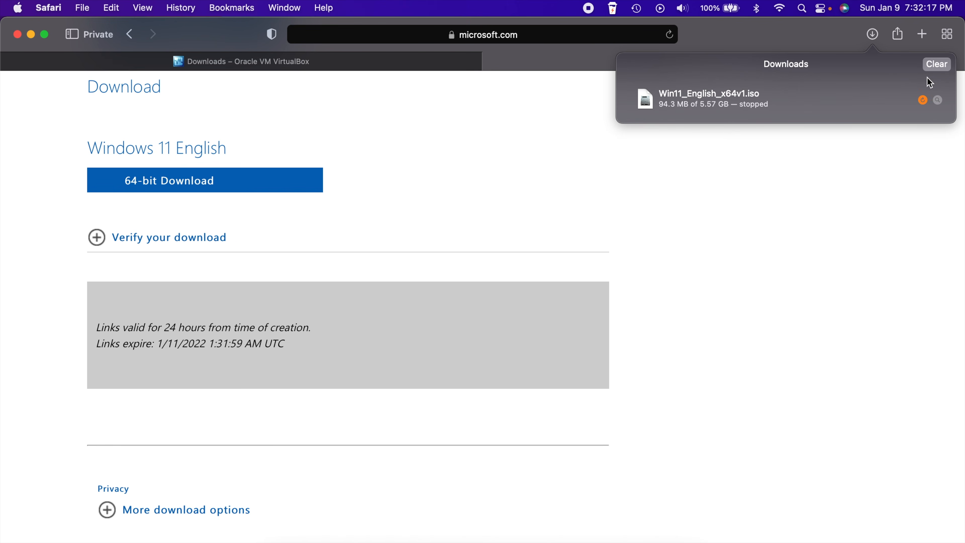
click(937, 65)
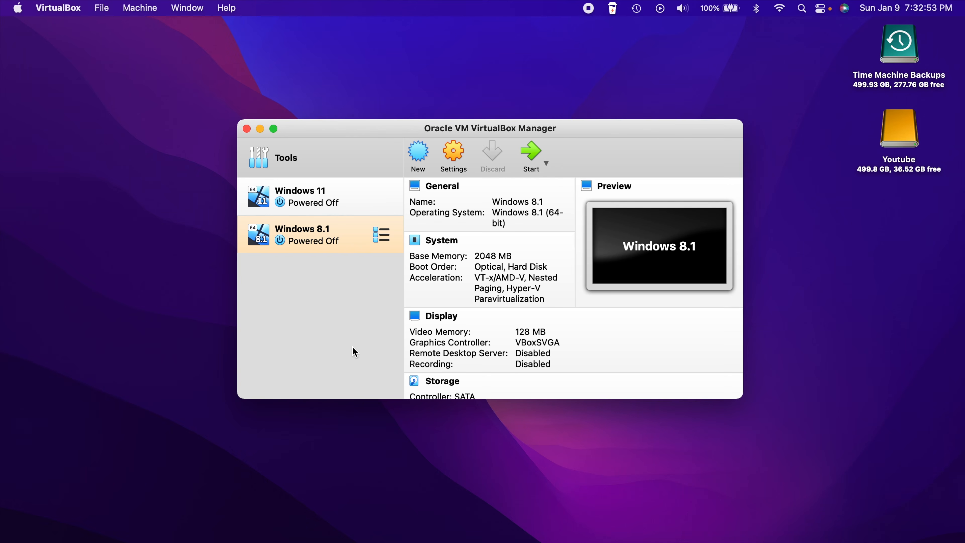
Create a new virtual machine named 'Windows 11 test' and continue to the memory step
click(416, 152)
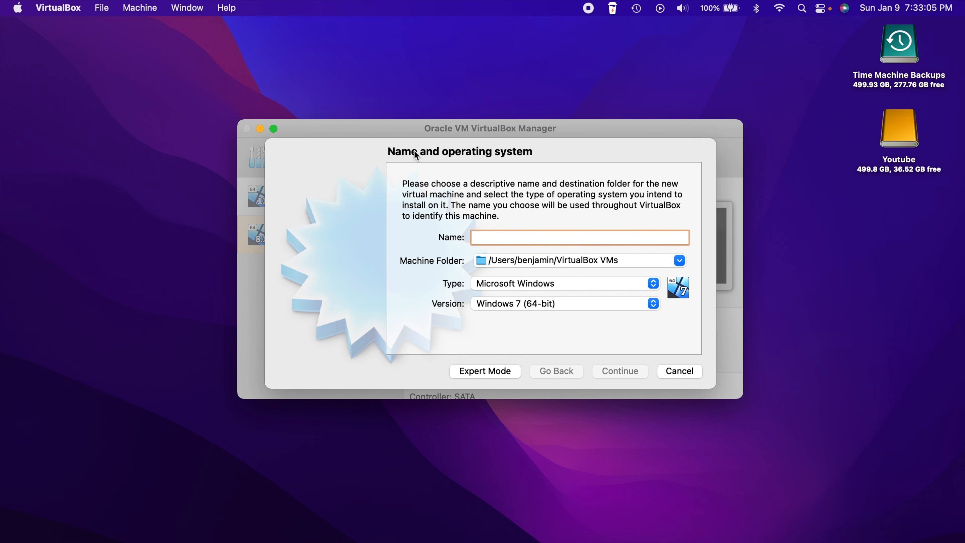
text(Win)
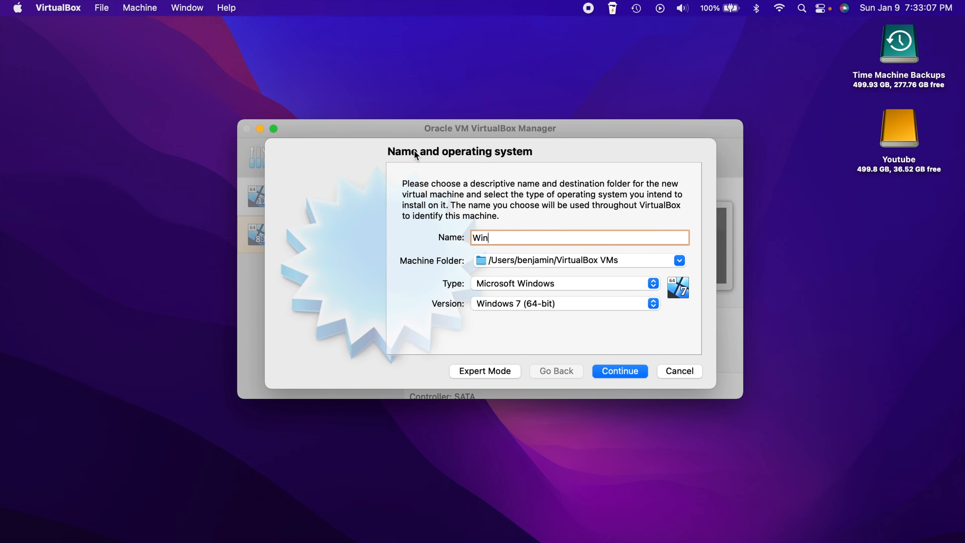
text(dows 11)
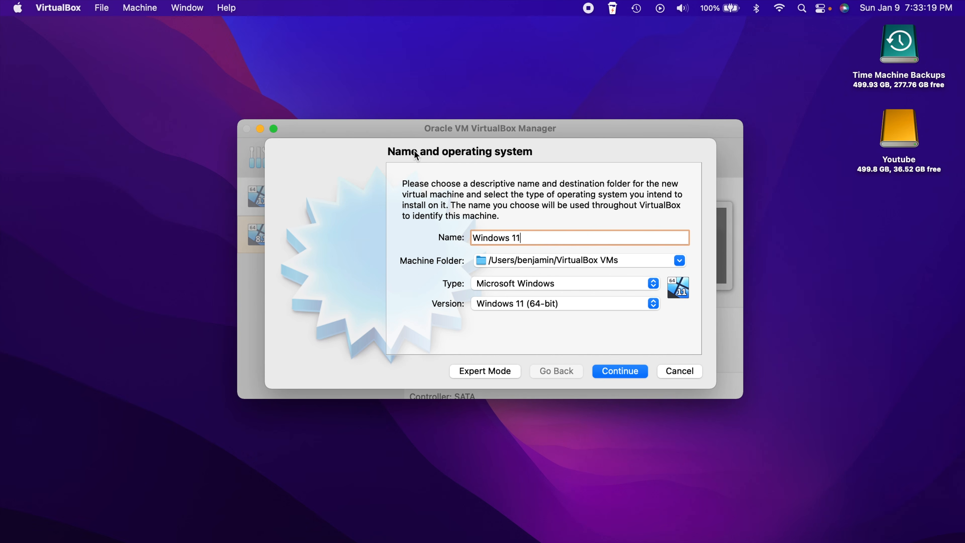
text(test)
click(631, 365)
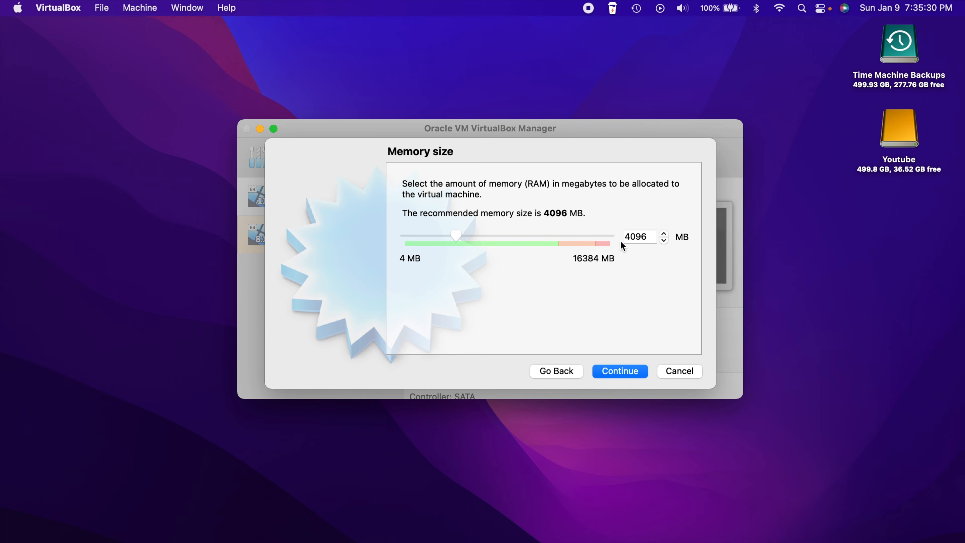
Keep 4096 MB memory and create a new dynamically allocated VDI virtual hard disk
click(625, 377)
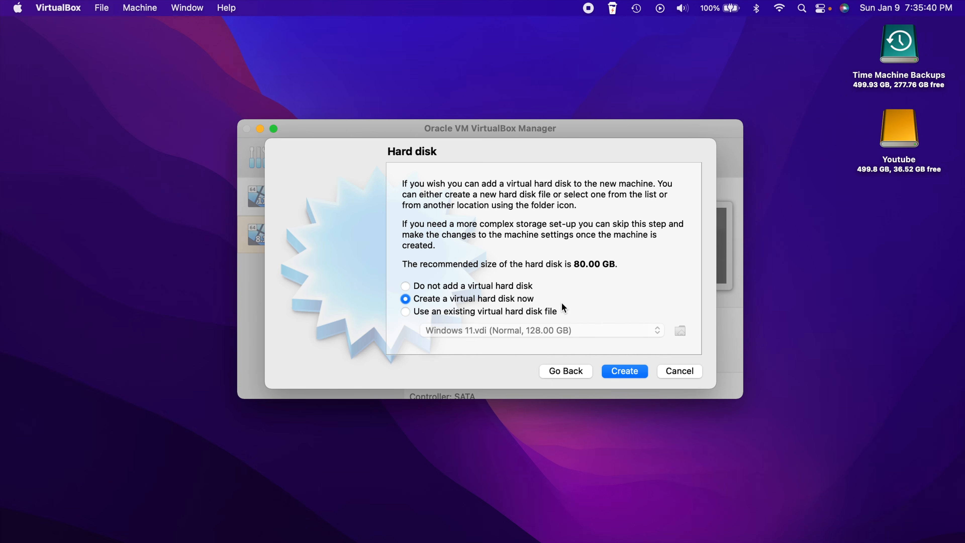
click(624, 372)
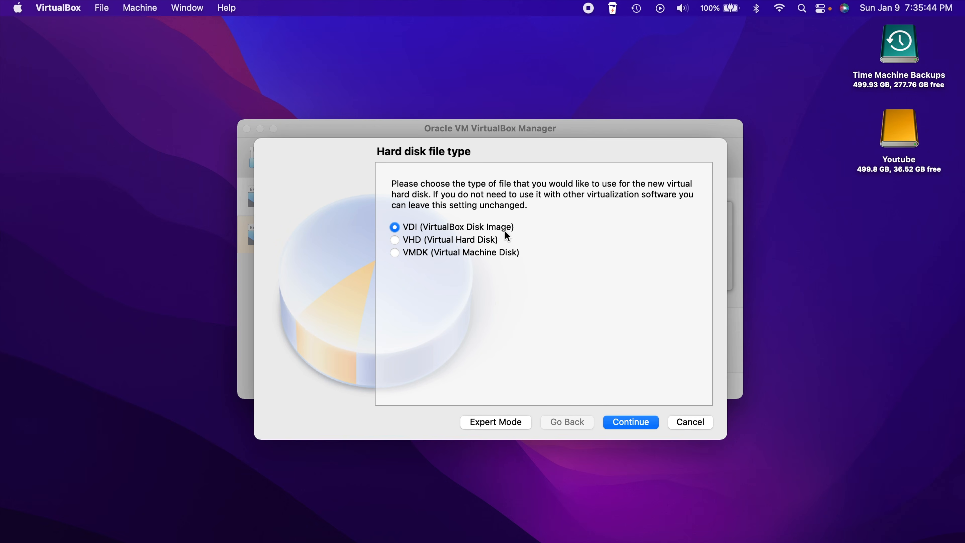
click(632, 425)
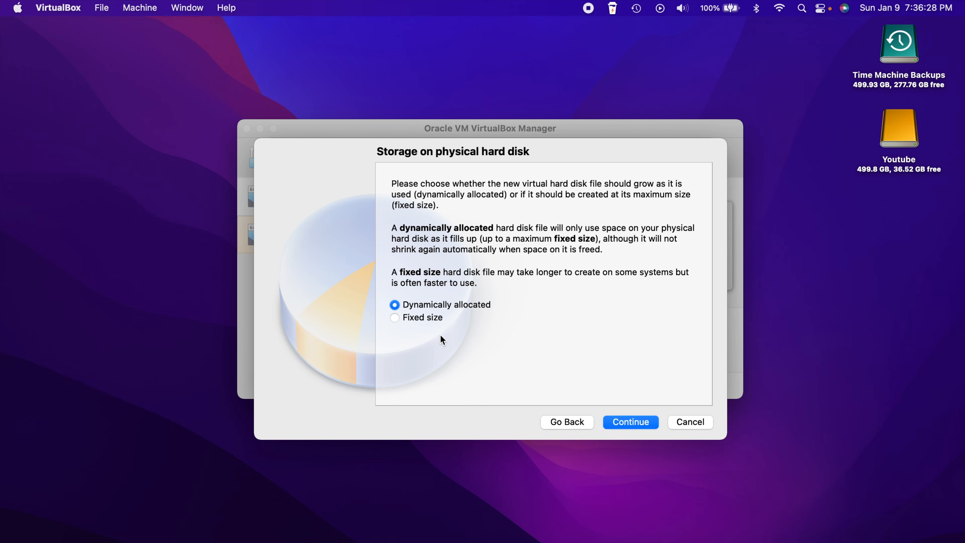
click(633, 422)
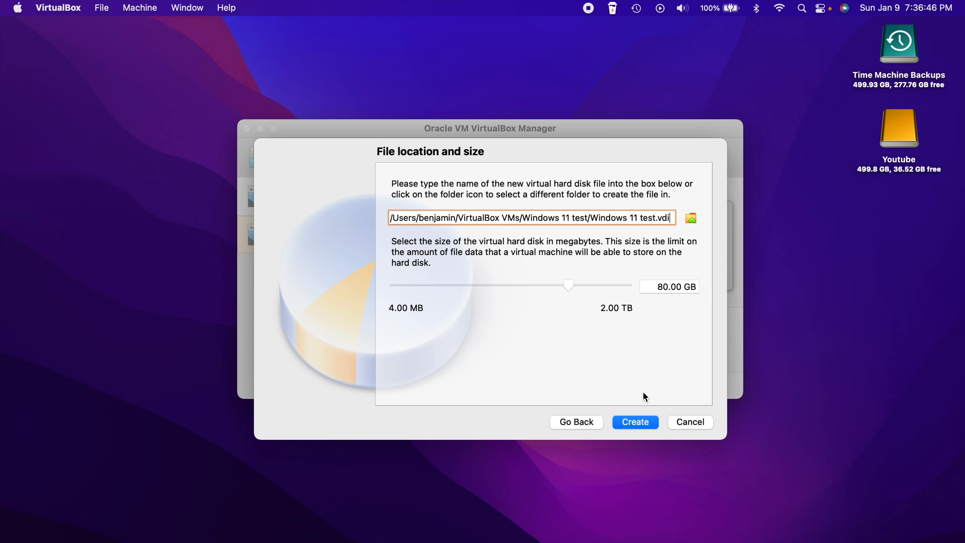
Finish creating Windows 11 test with its 80 GB Windows 11 test.vdi disk
click(631, 424)
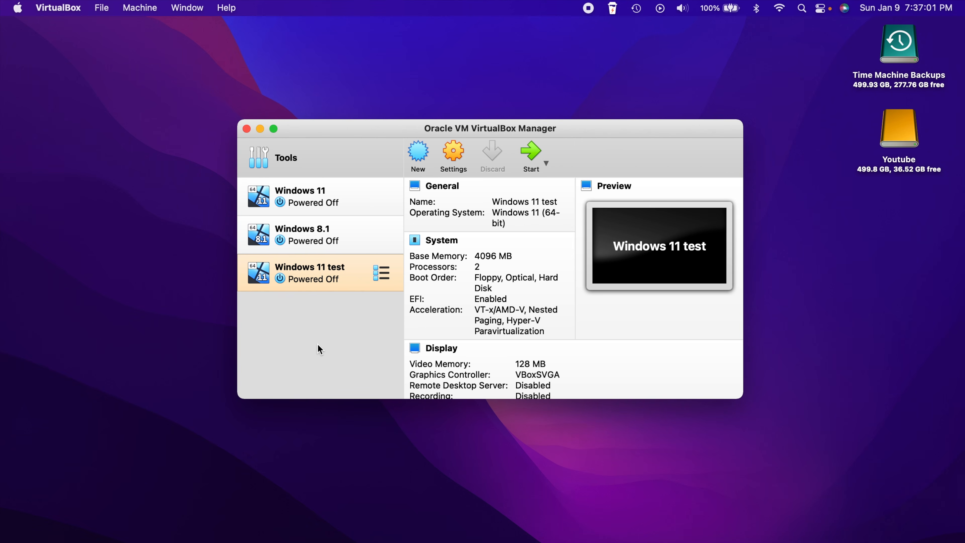
Open the Settings dialog for Windows 11 test
click(454, 156)
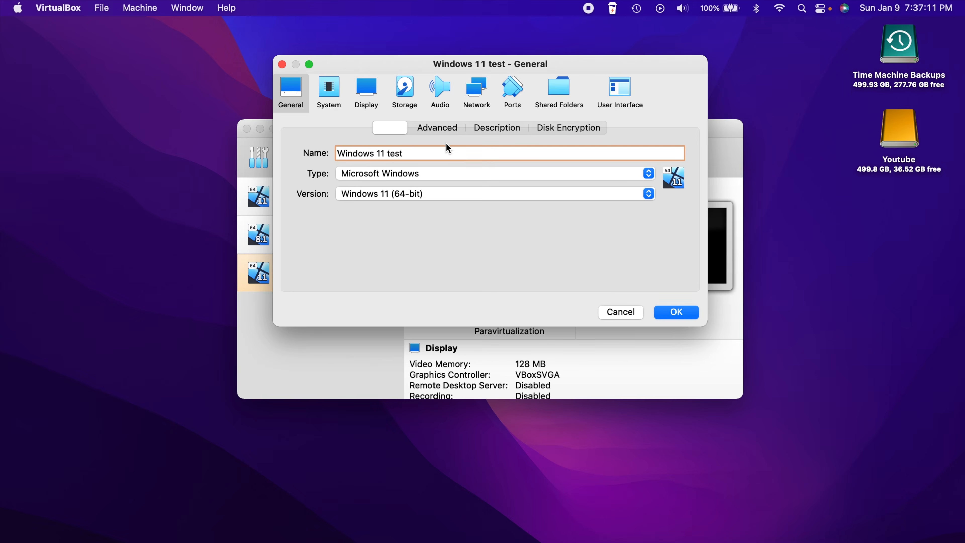
Review the General tabs, remove Floppy from the boot order, and view the 2-CPU Processor page
click(439, 127)
click(501, 127)
click(562, 125)
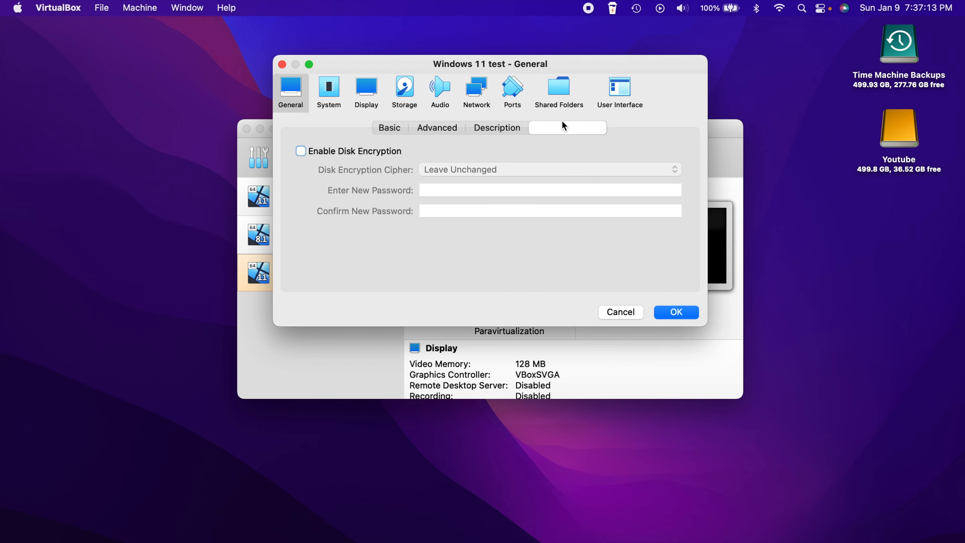
click(335, 95)
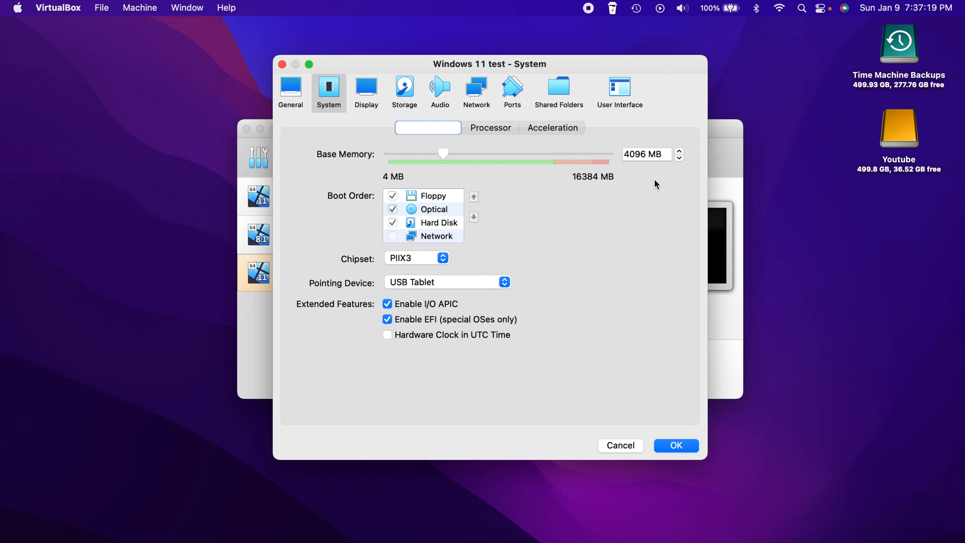
click(393, 196)
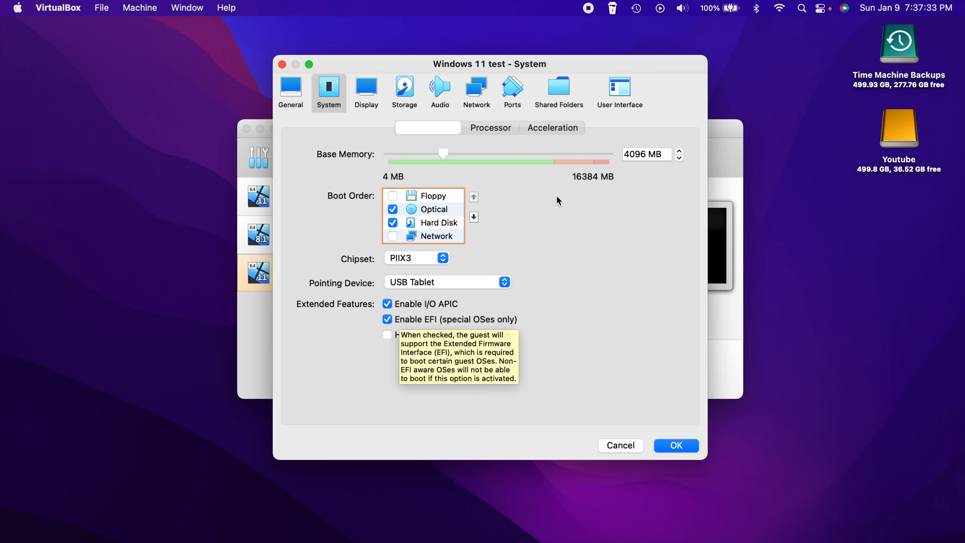
click(499, 131)
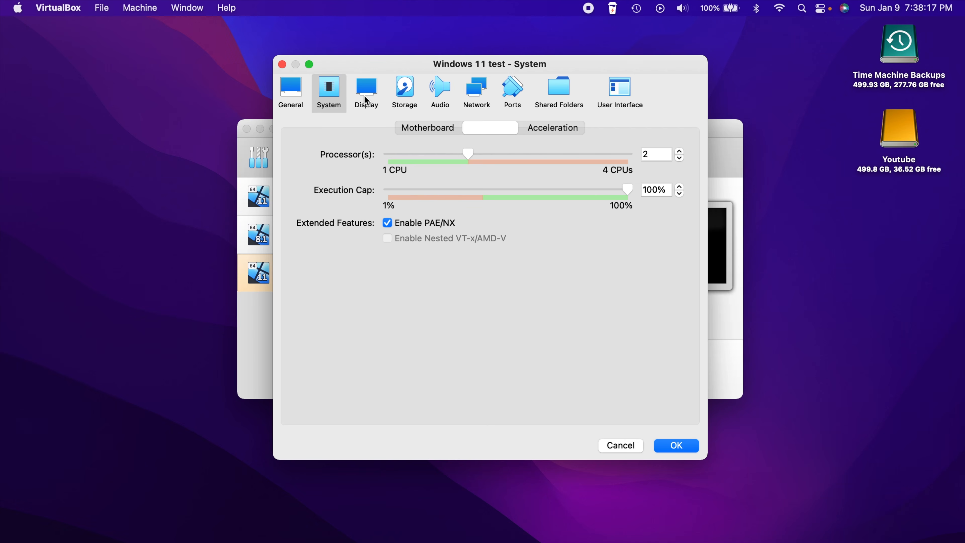
Enable 3D acceleration, set video memory to 256 MB, and save the settings
click(366, 99)
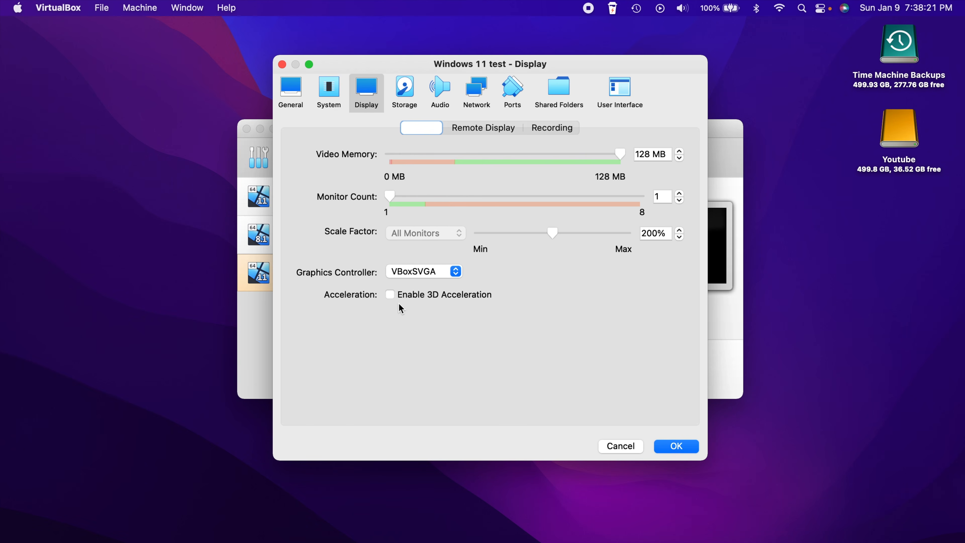
click(391, 295)
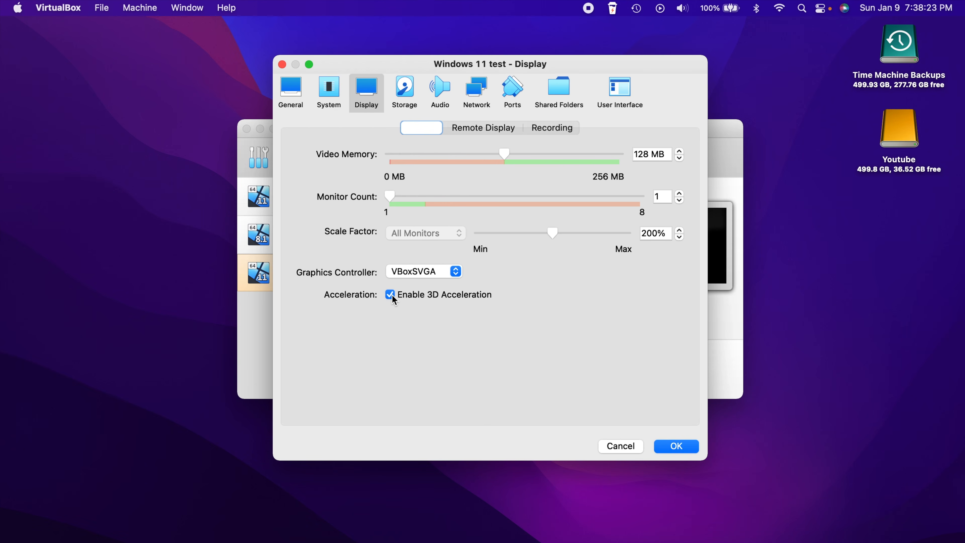
drag(505, 154, 691, 148)
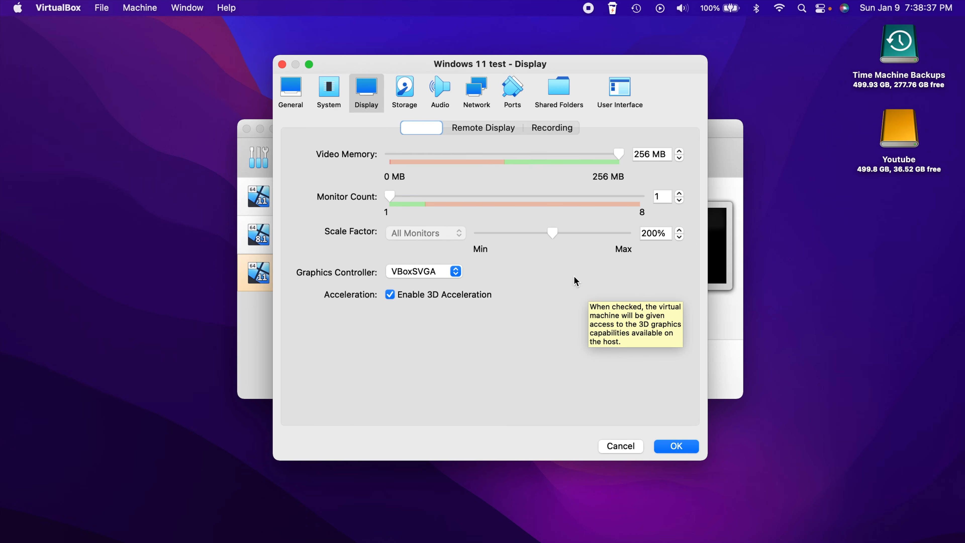
click(684, 448)
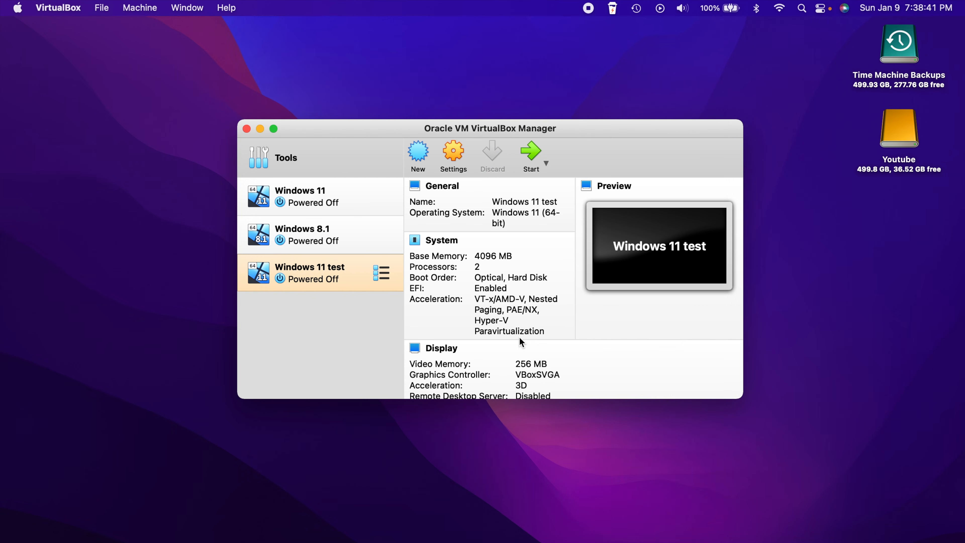
Start Windows 11 test and browse to add Win11_English_x64.iso as an optical disk
click(529, 152)
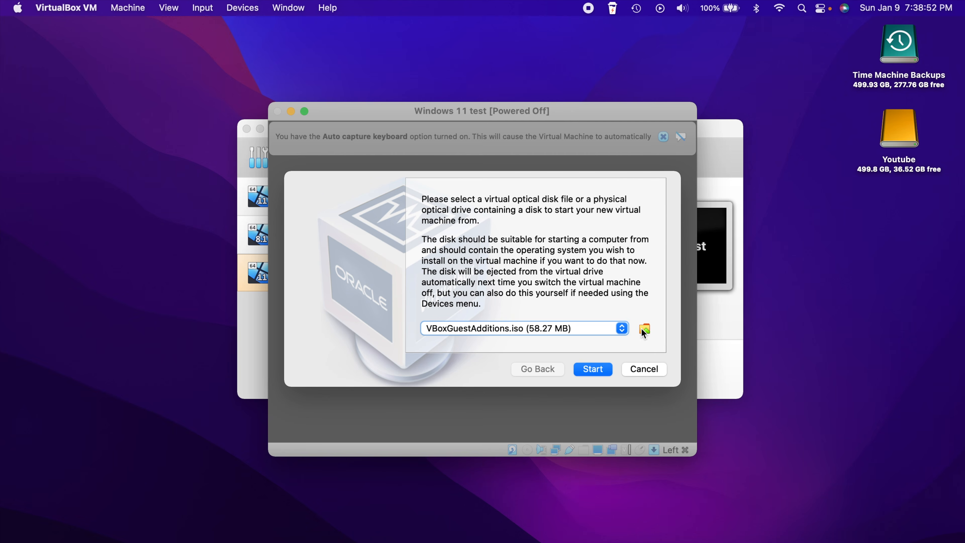
click(645, 329)
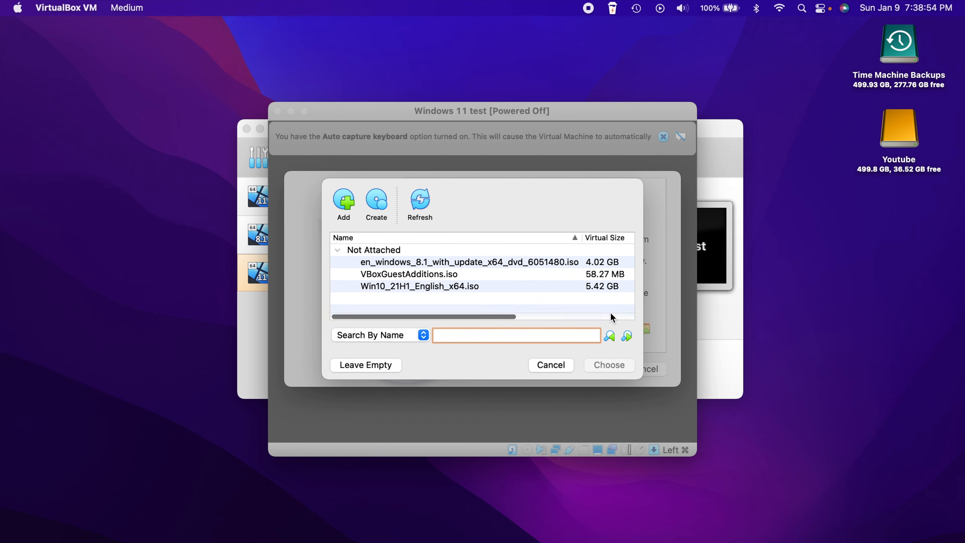
click(551, 364)
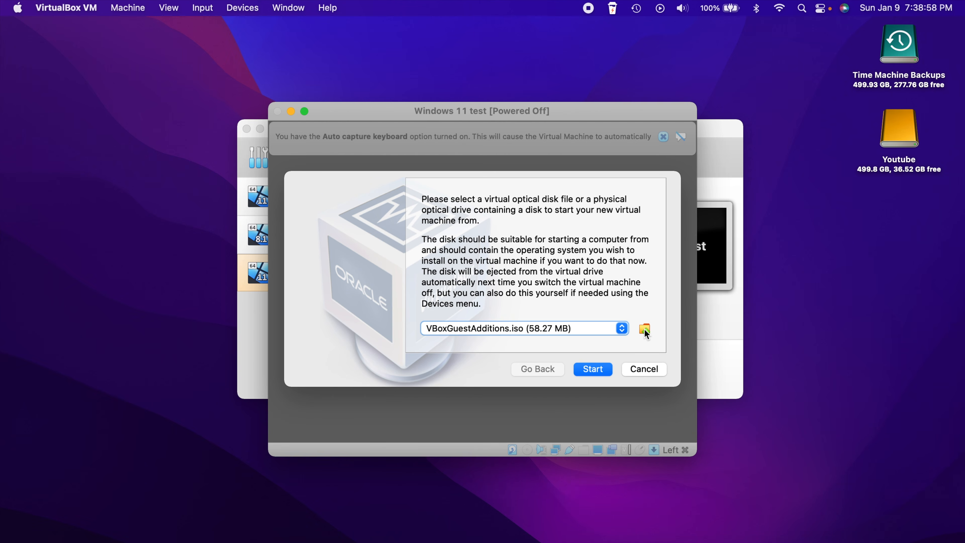
click(645, 328)
click(346, 205)
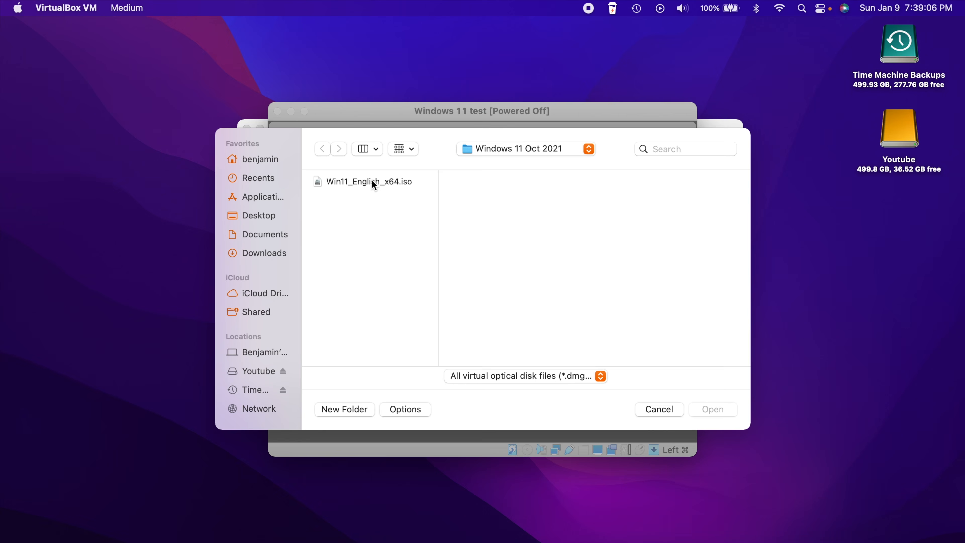
click(362, 179)
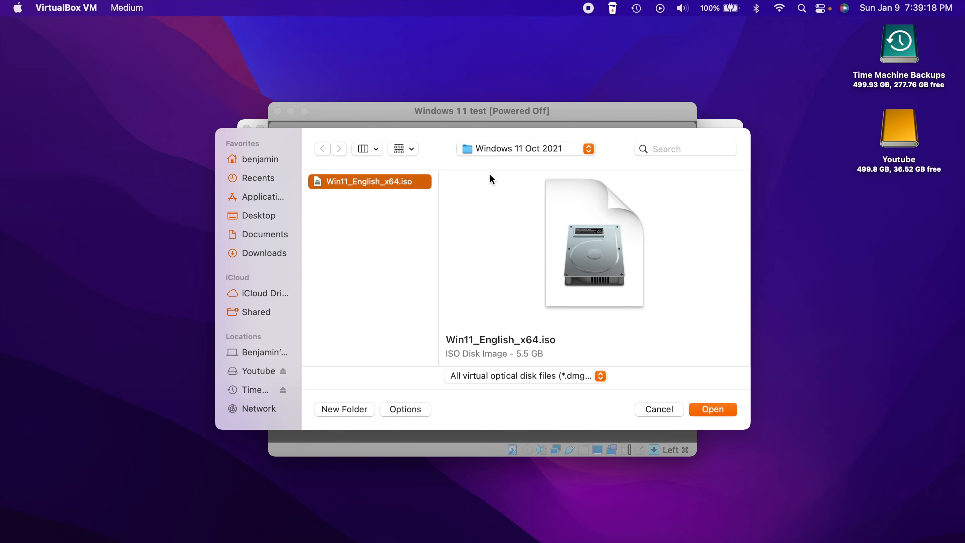
Add Win11_English_x64.iso, choose it as the startup disk, and boot the machine from it
click(716, 408)
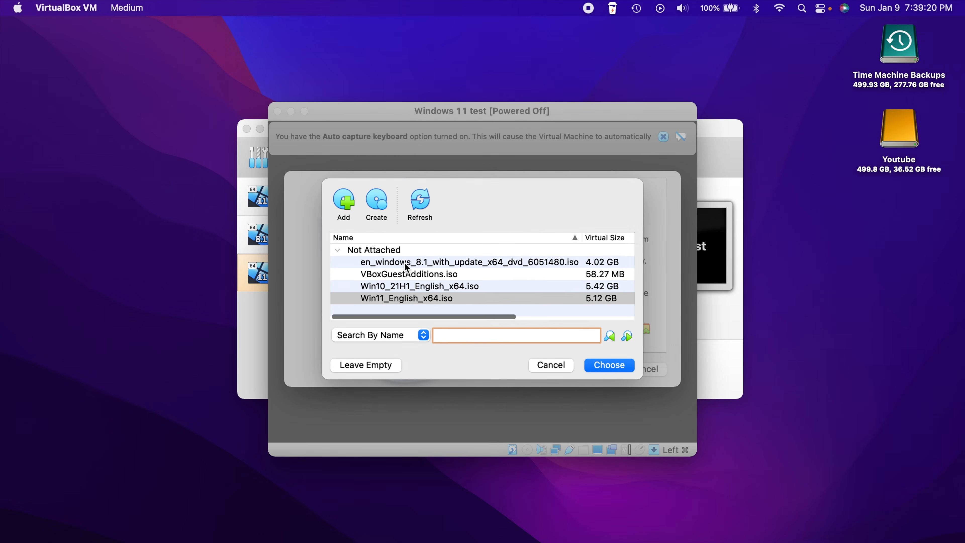
click(616, 364)
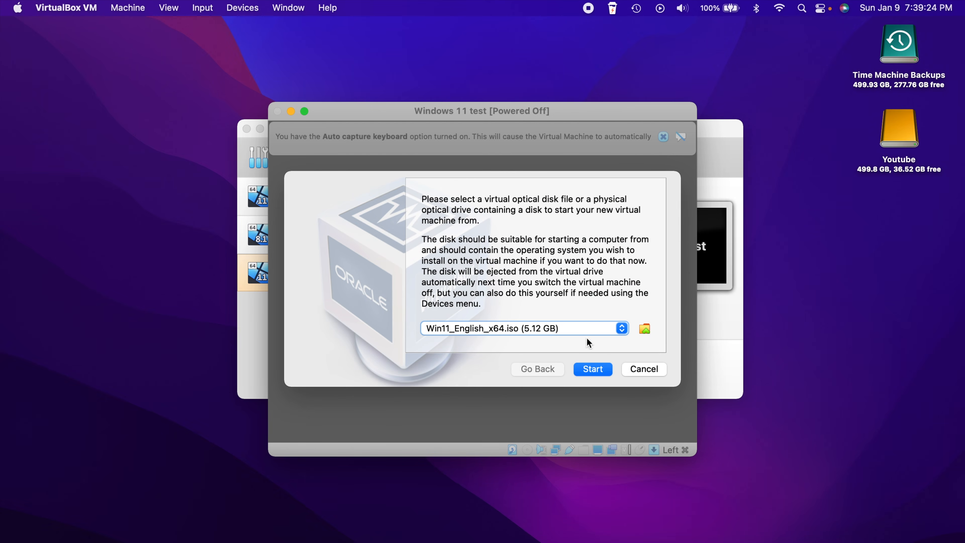
click(593, 368)
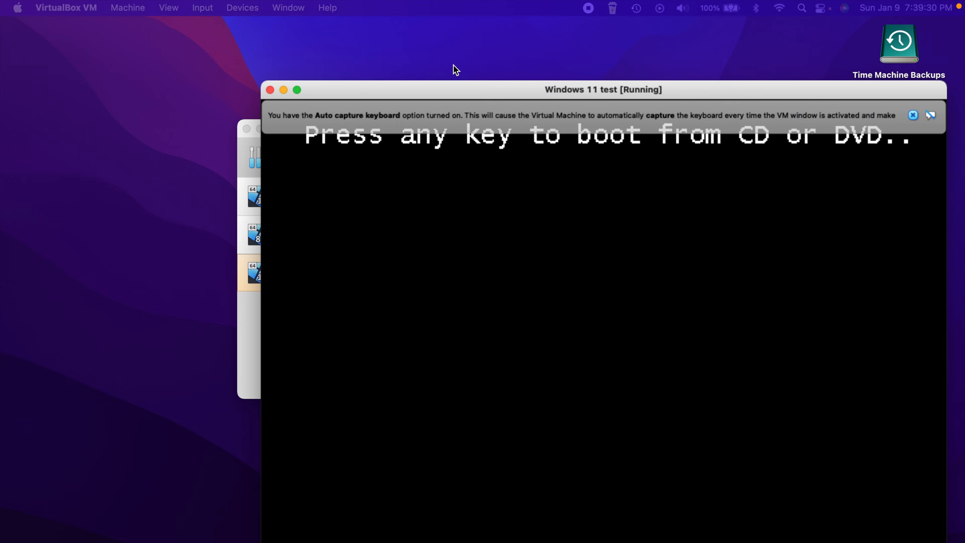
Boot Windows 11 test from the Win11_English_x64.iso disc, move the VM window up, and dismiss the auto-capture notice
key(Return)
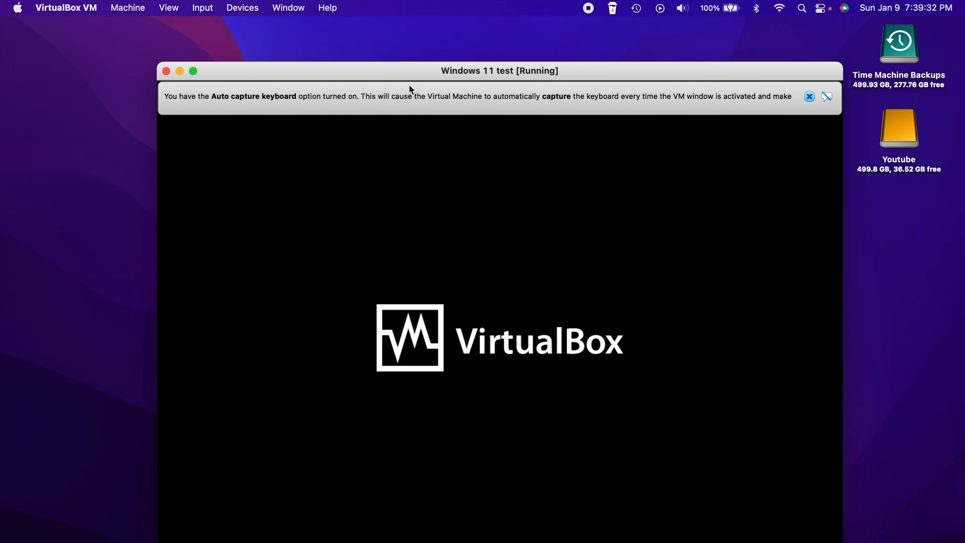
drag(436, 74, 405, 19)
click(779, 52)
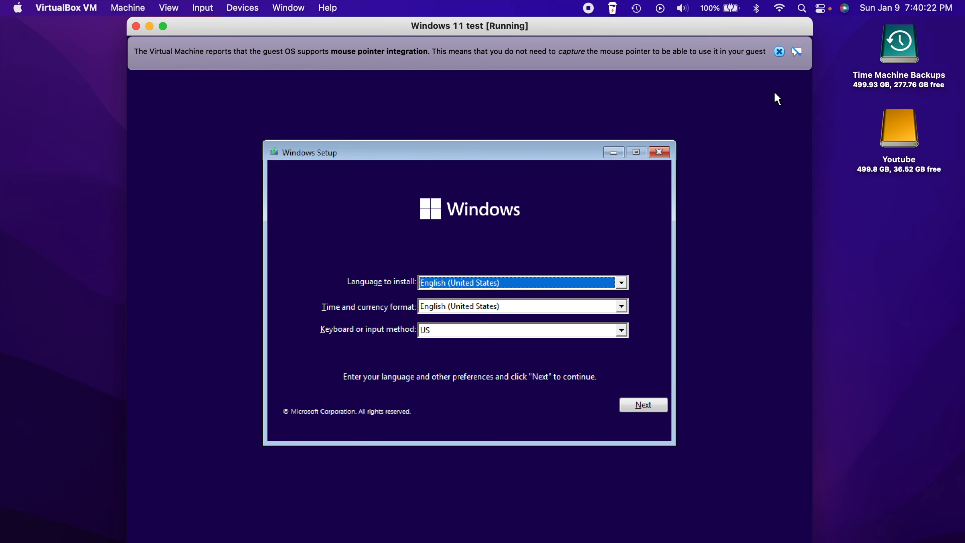
Close the blue mouse pointer integration banner over the Windows Setup language screen
click(779, 52)
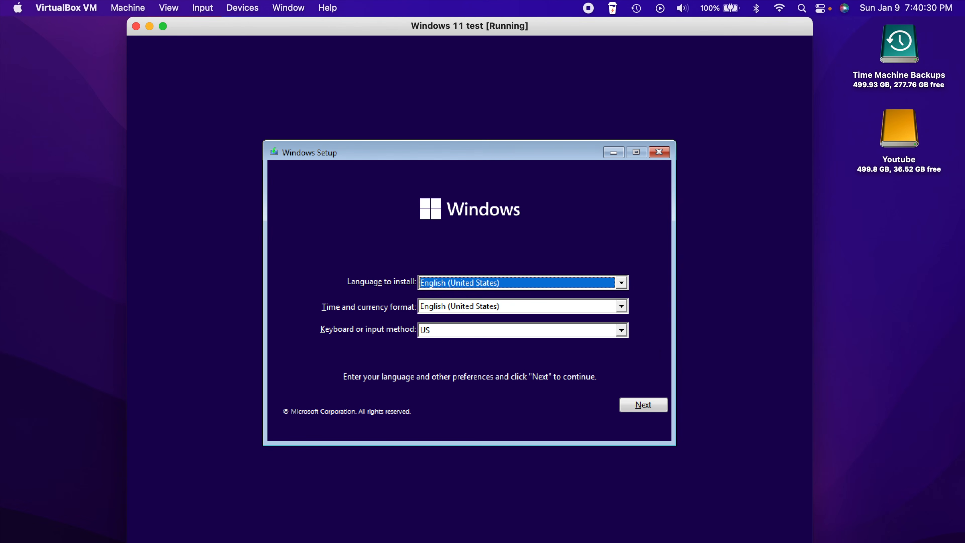
Accept English (United States) language, time format and US keyboard and continue Windows Setup
click(645, 404)
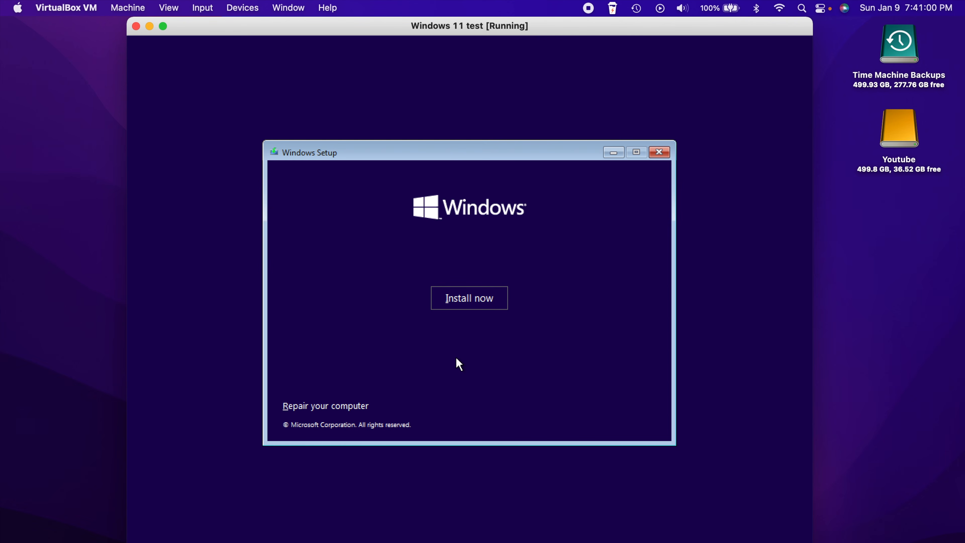
Open a cmd.exe command prompt over the Install now screen with Shift+F10
key(shift+F10)
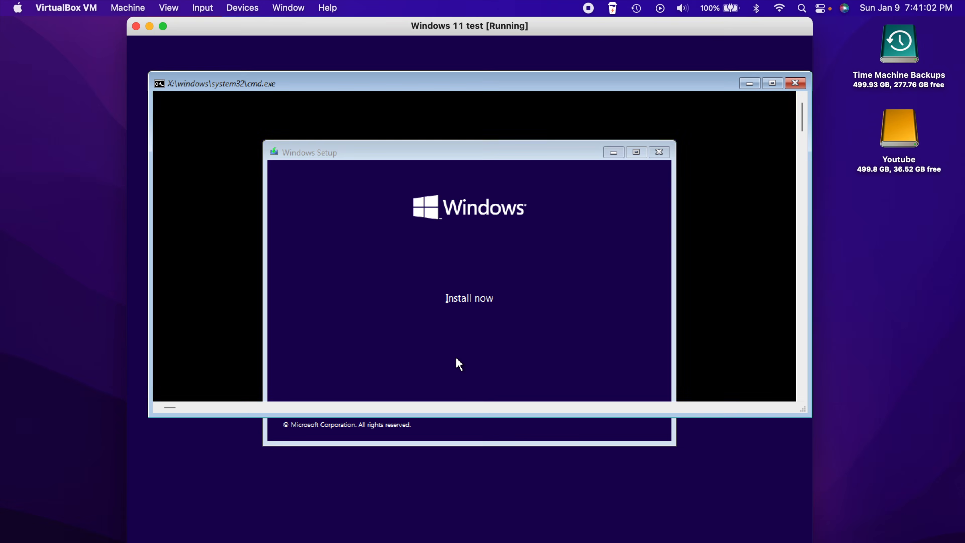
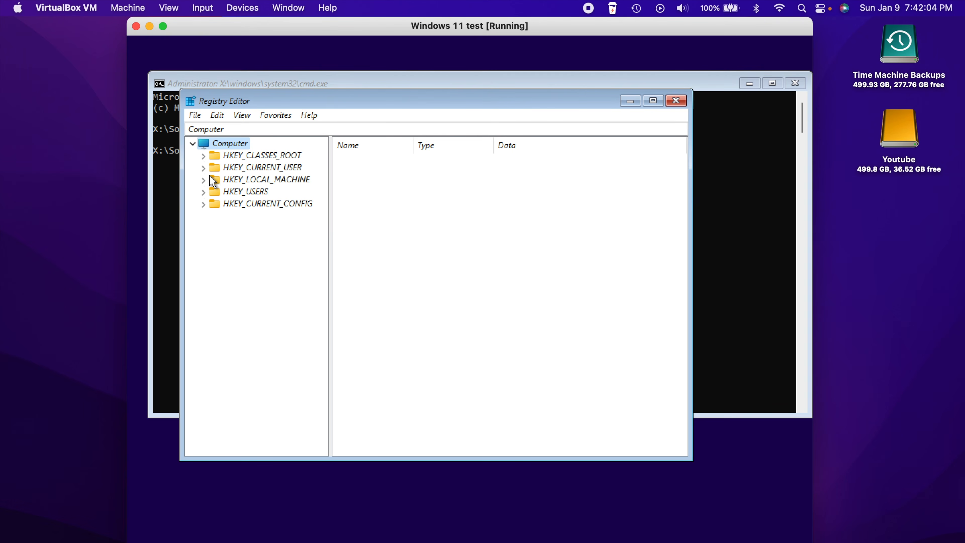
Expand HKEY_LOCAL_MACHINE, SYSTEM and Setup to reveal AllowStart, Pid and SETUPCL
click(203, 179)
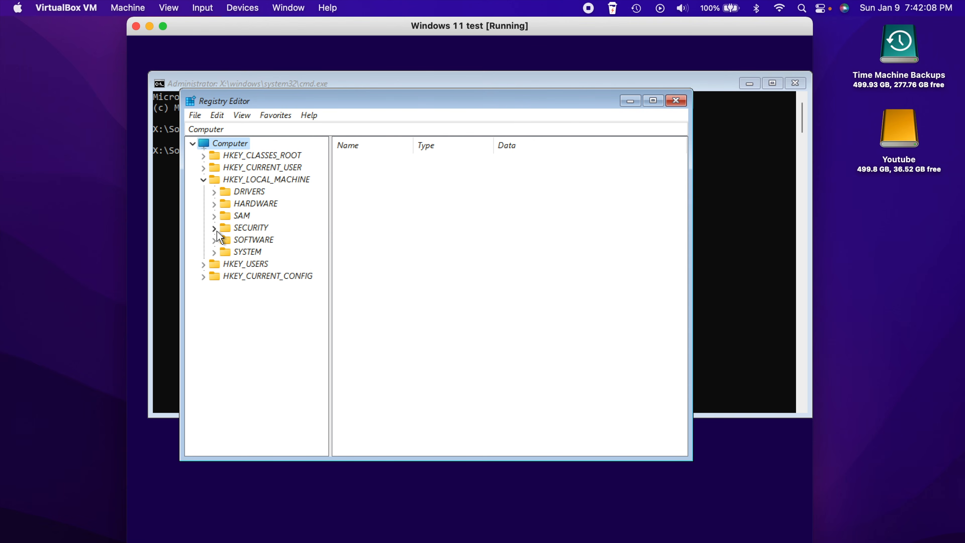
click(212, 253)
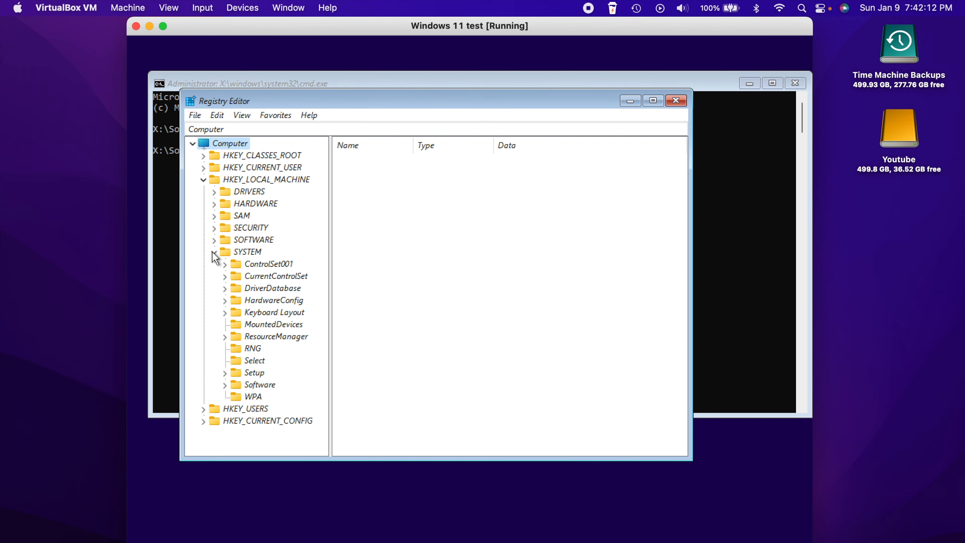
click(225, 373)
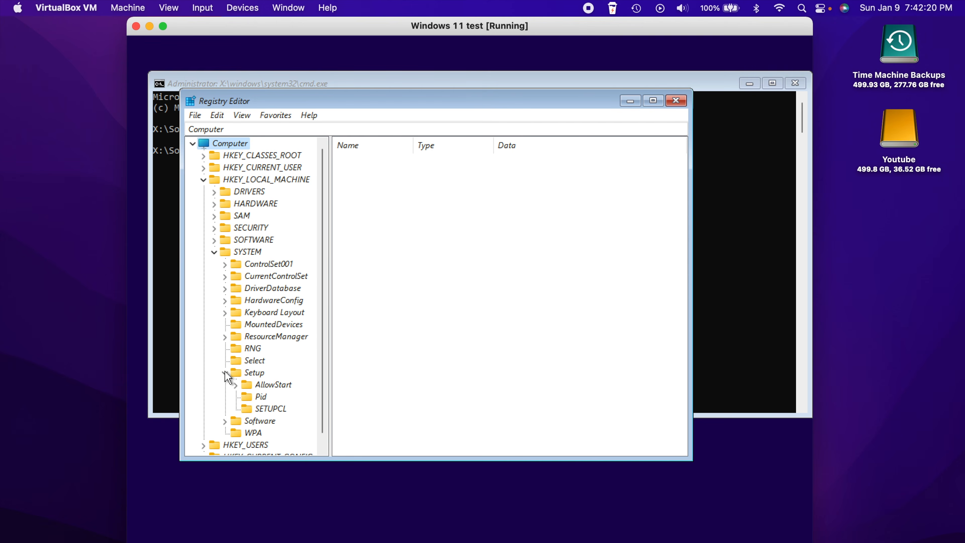
Add a new key, New Key #1, under the Setup key via New > Key
right_click(249, 376)
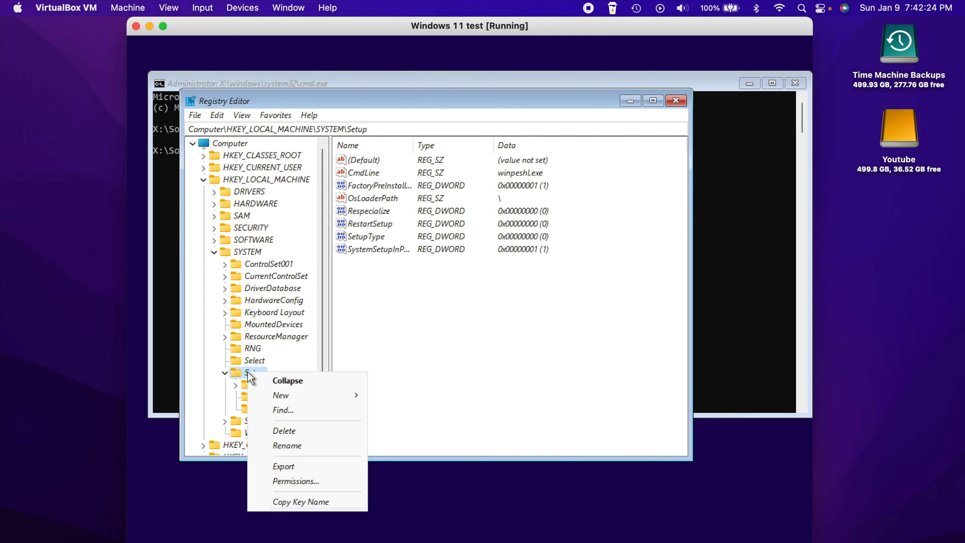
mouse_move(325, 397)
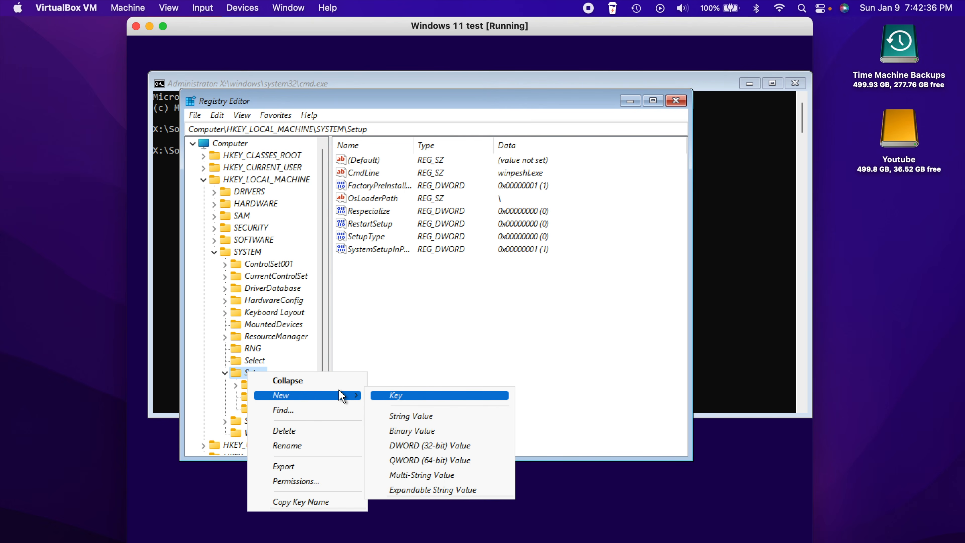
click(412, 395)
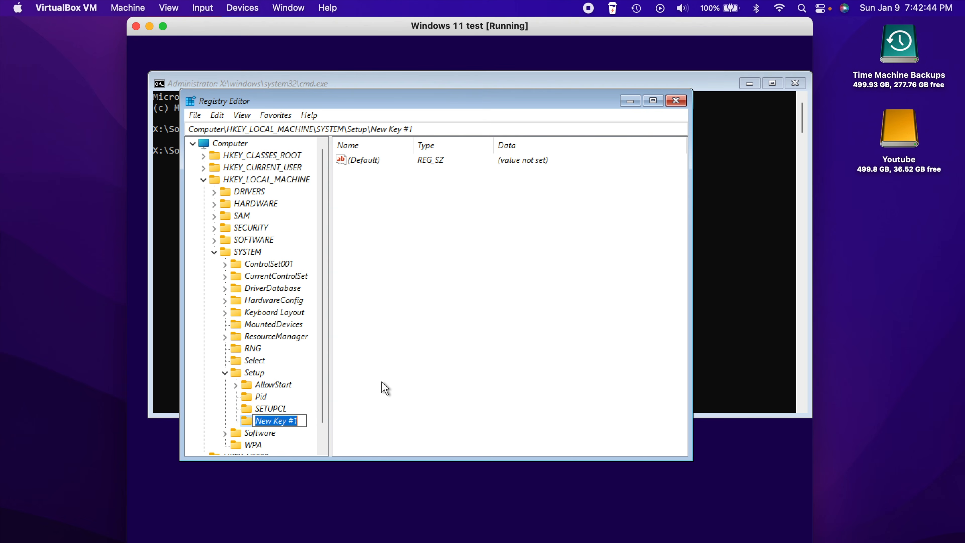
Name the new key under HKLM\SYSTEM\Setup 'LabConfig'
text(LabConfig)
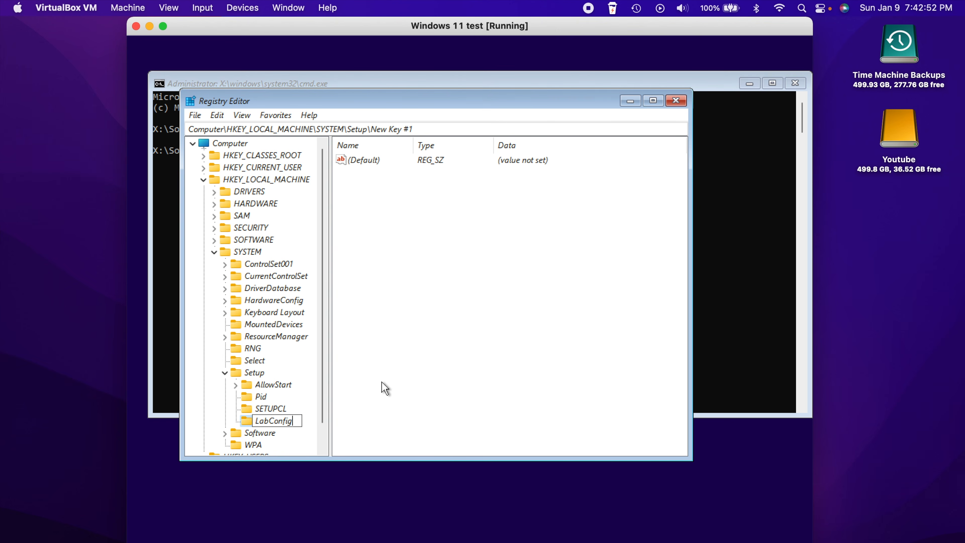
key(Return)
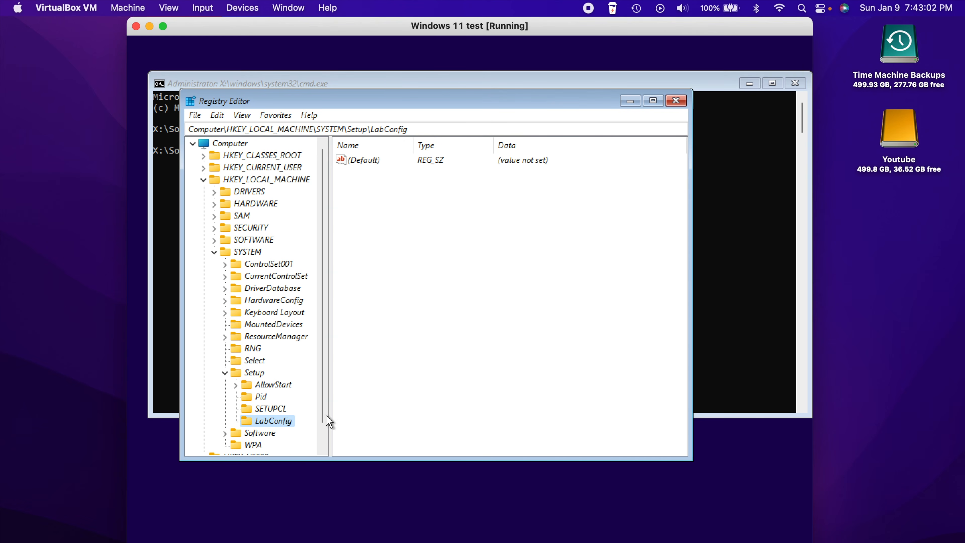
right_click(279, 422)
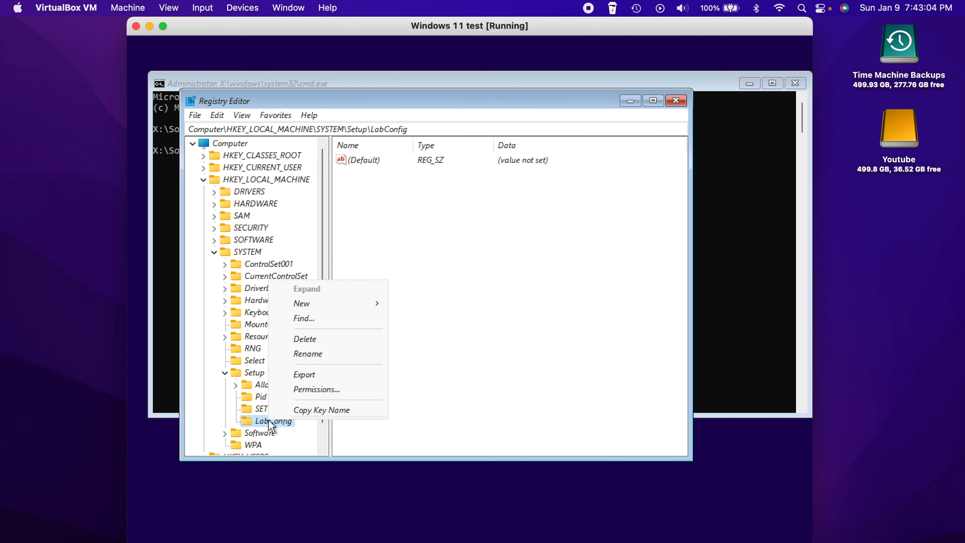
Add three DWORD (32-bit) values, New Value #1 to #3, to LabConfig, each at 0
mouse_move(358, 303)
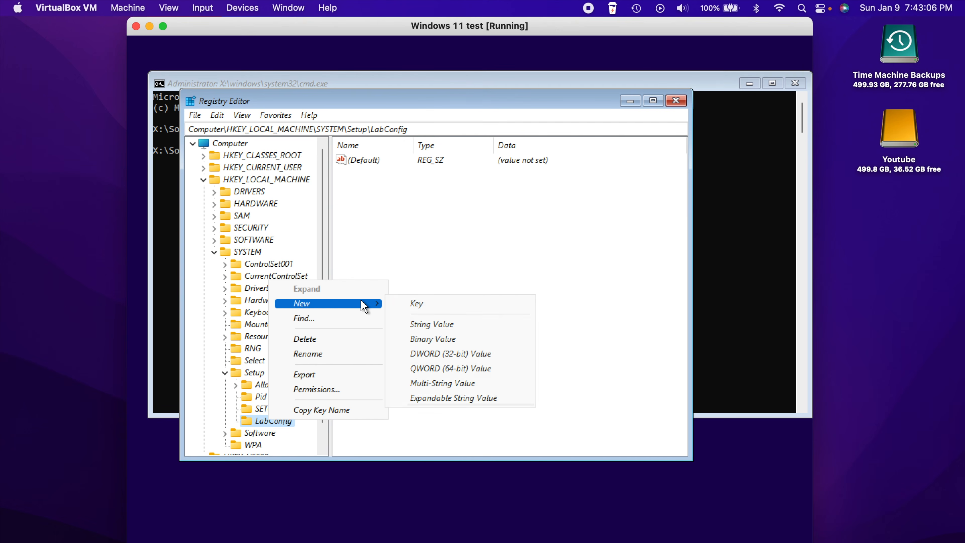
click(505, 361)
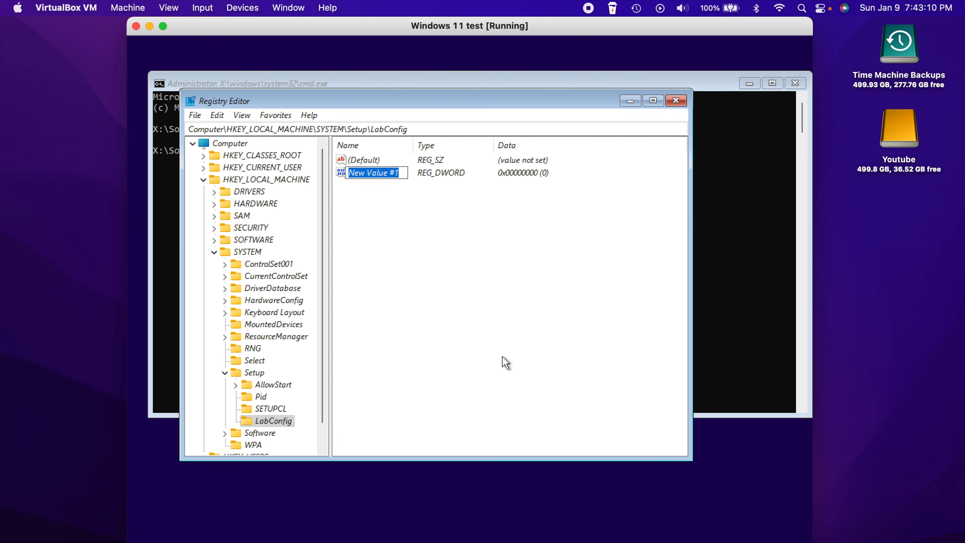
key(Return)
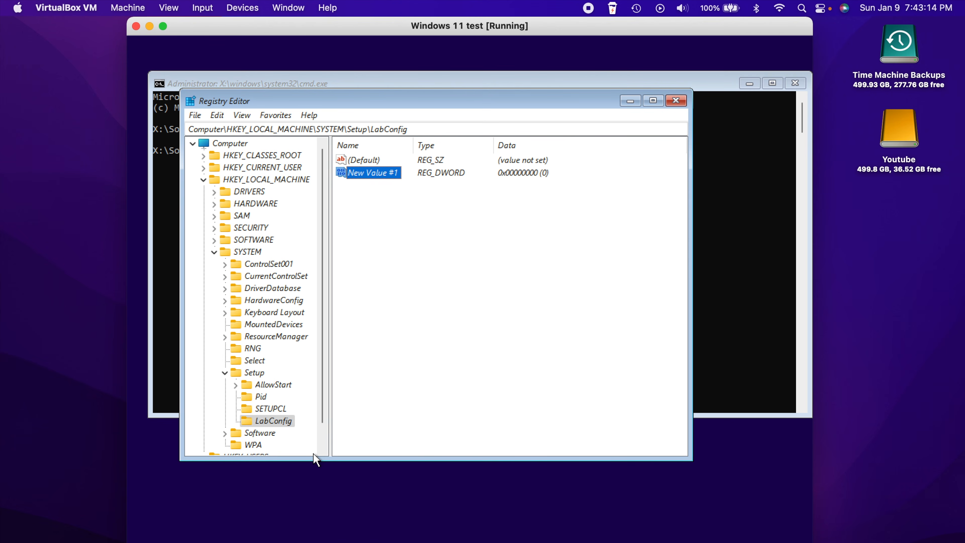
right_click(272, 418)
mouse_move(382, 304)
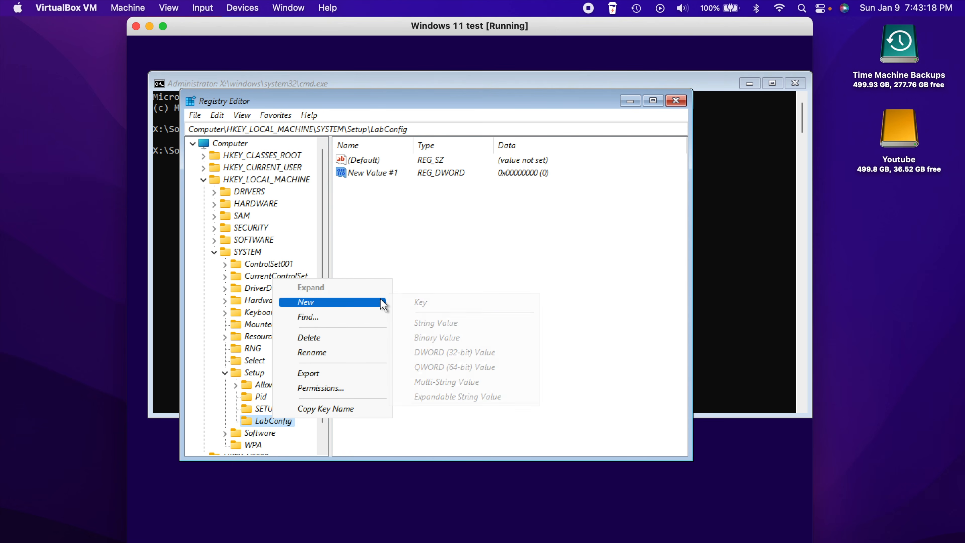
click(439, 352)
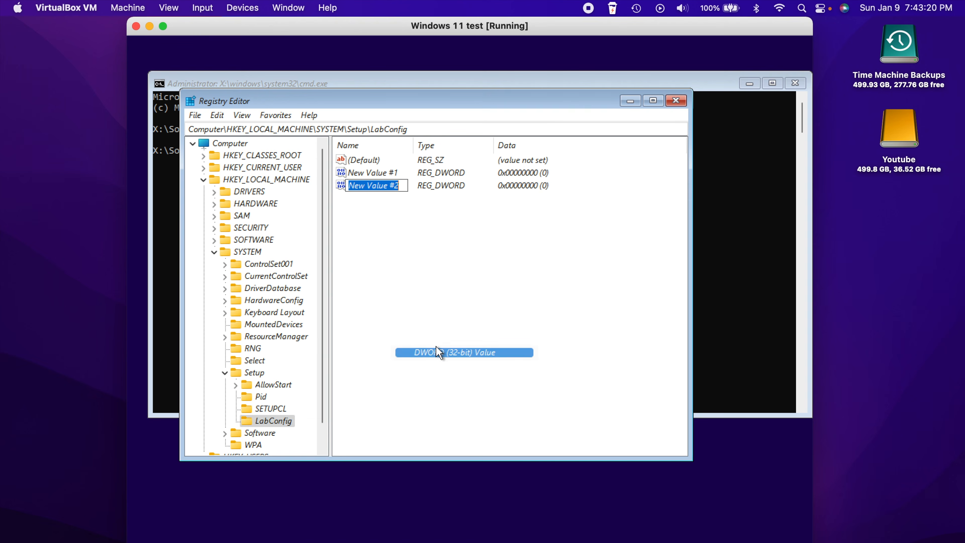
right_click(281, 420)
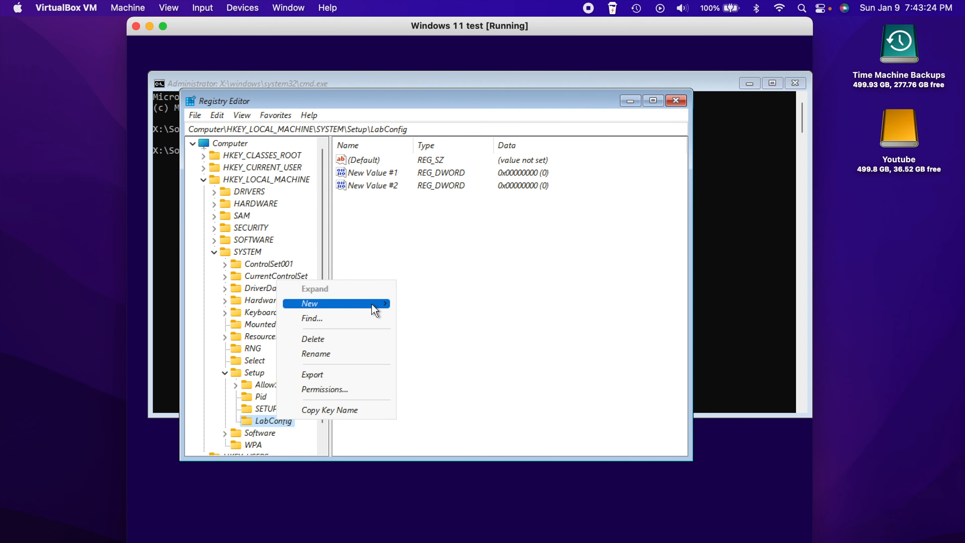
mouse_move(372, 304)
click(441, 354)
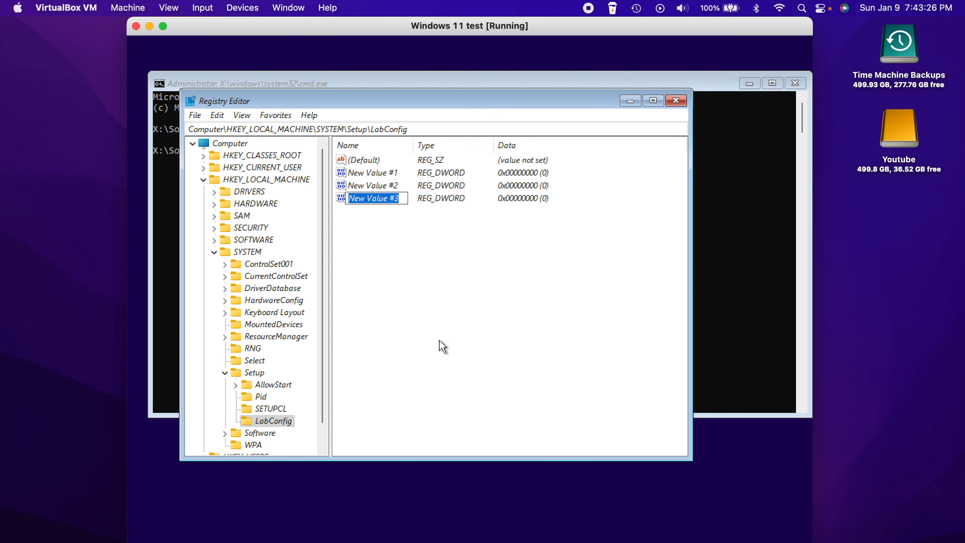
click(383, 172)
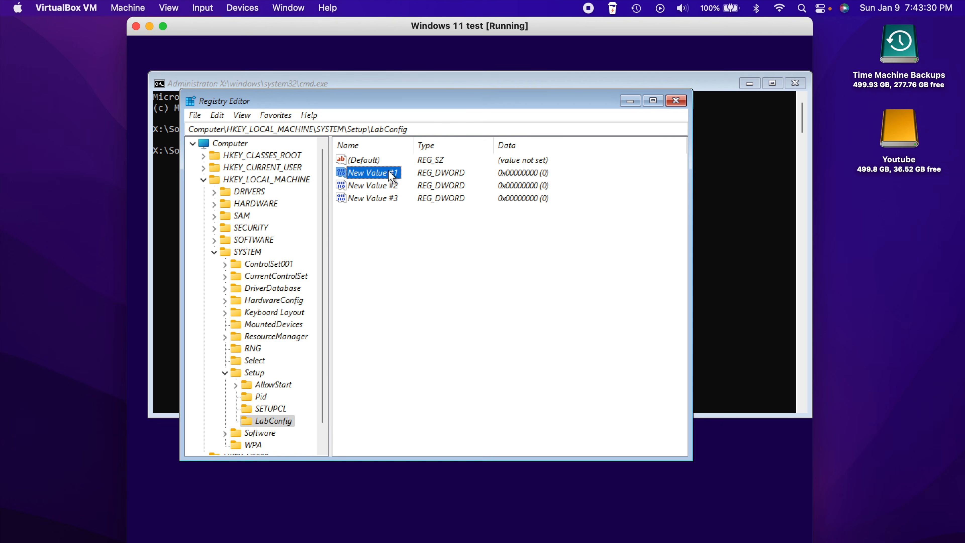
Put New Value #1 into rename mode so it can get a proper name
right_click(388, 171)
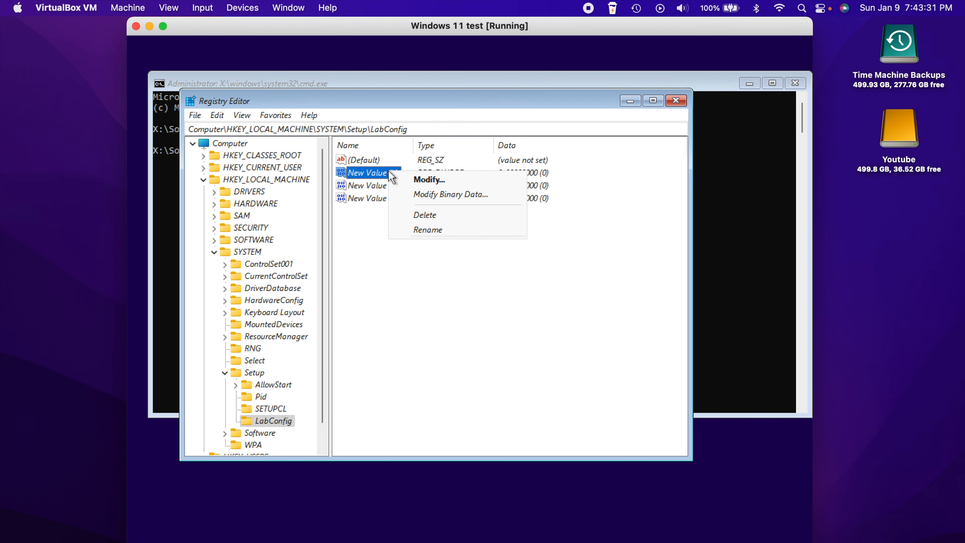
click(425, 230)
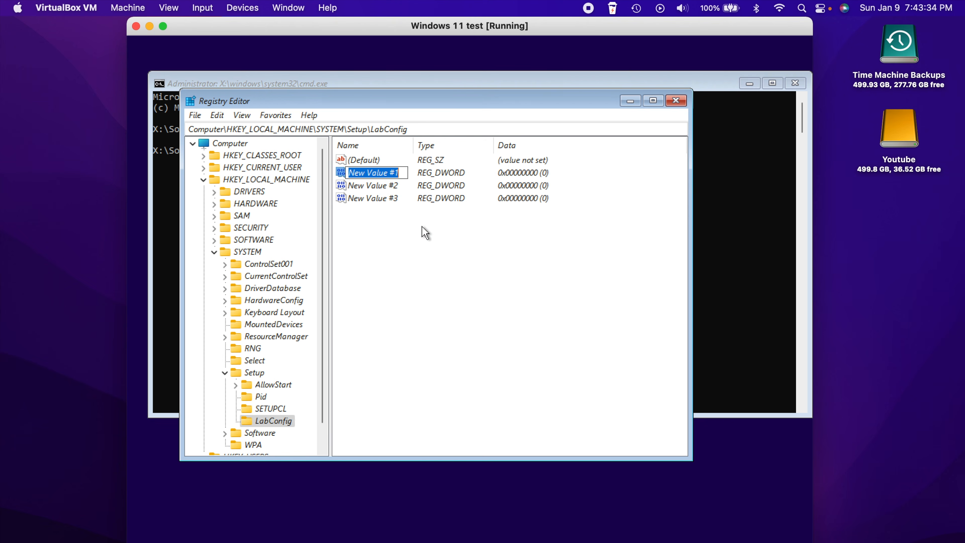
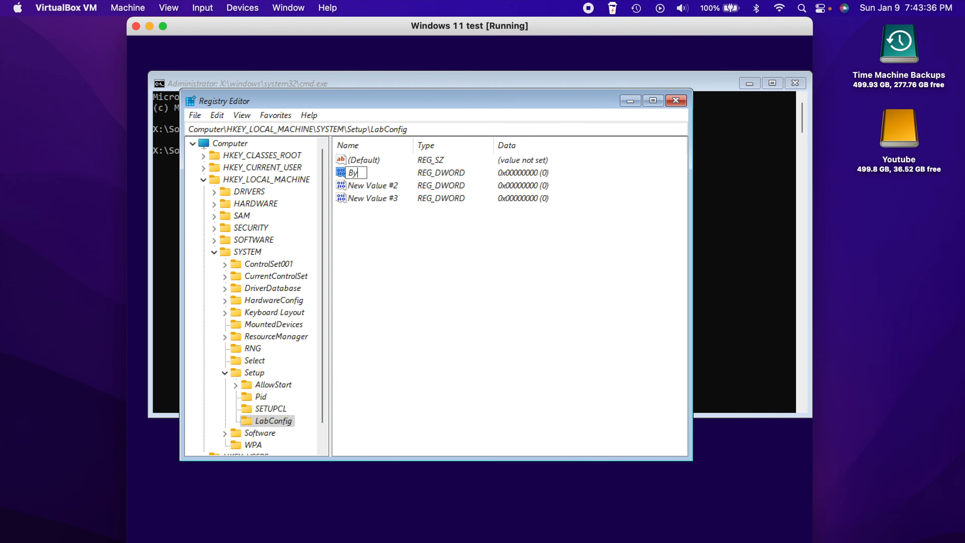
Correct the typo and finish naming the first value BypassTPMCheck
key(BackSpace)
key(BackSpace)
text(PMCheck)
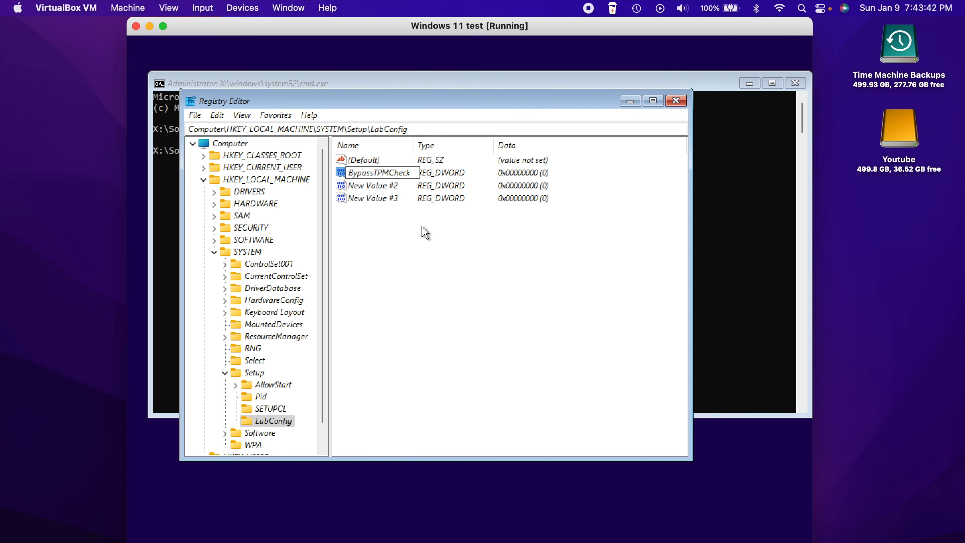
key(Return)
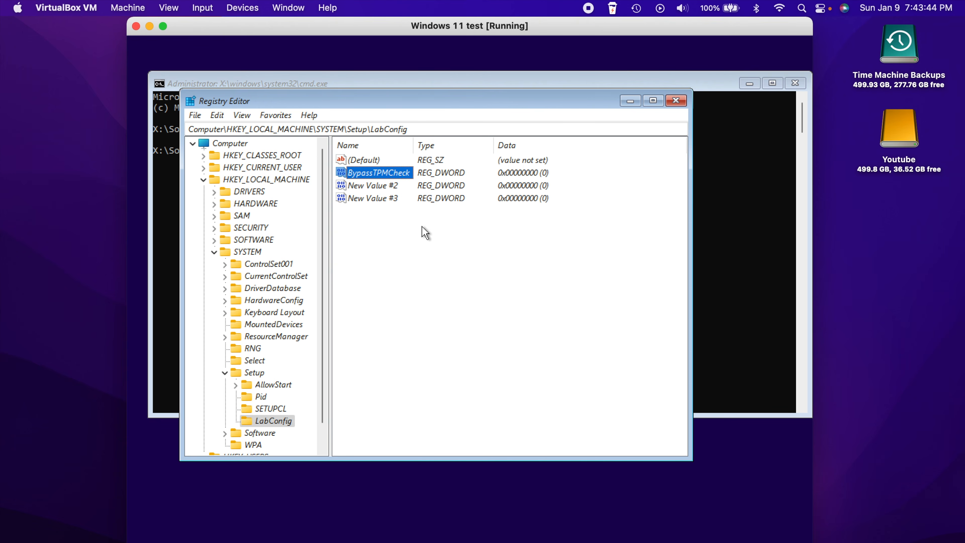
Rename New Value #2 to BypassRAMCheck
click(379, 186)
right_click(378, 186)
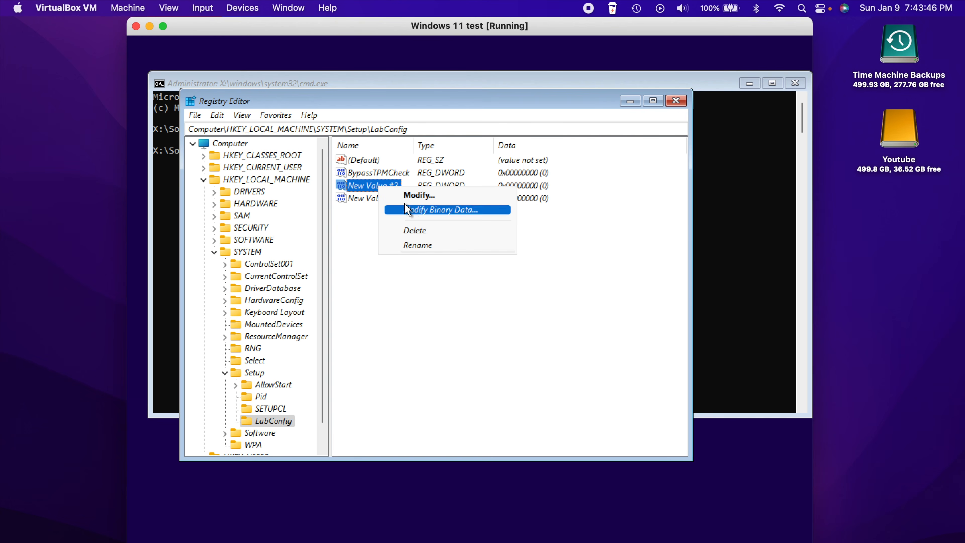
click(420, 246)
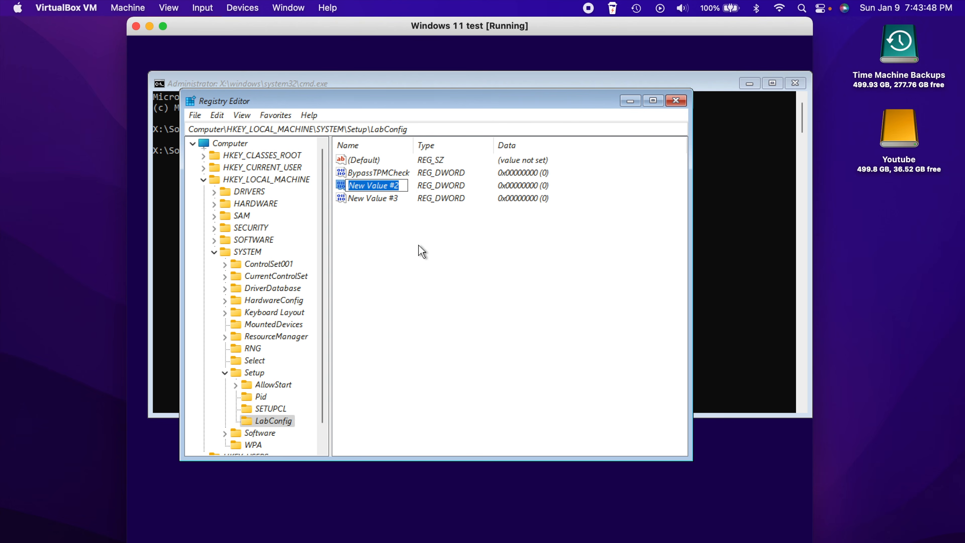
text(BypassRA<)
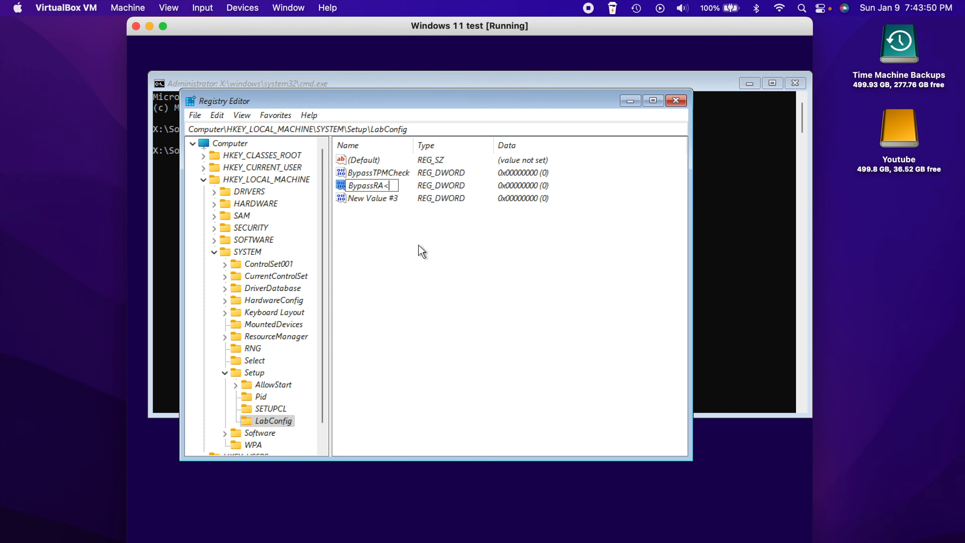
key(BackSpace)
text(MCheck)
key(Return)
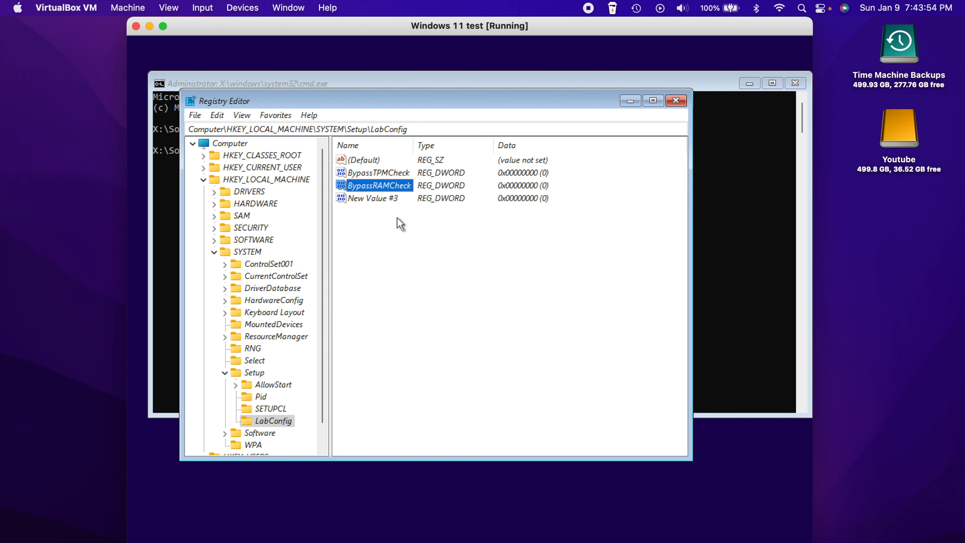
Rename New Value #3 to BypassSecureBootCheck
right_click(384, 199)
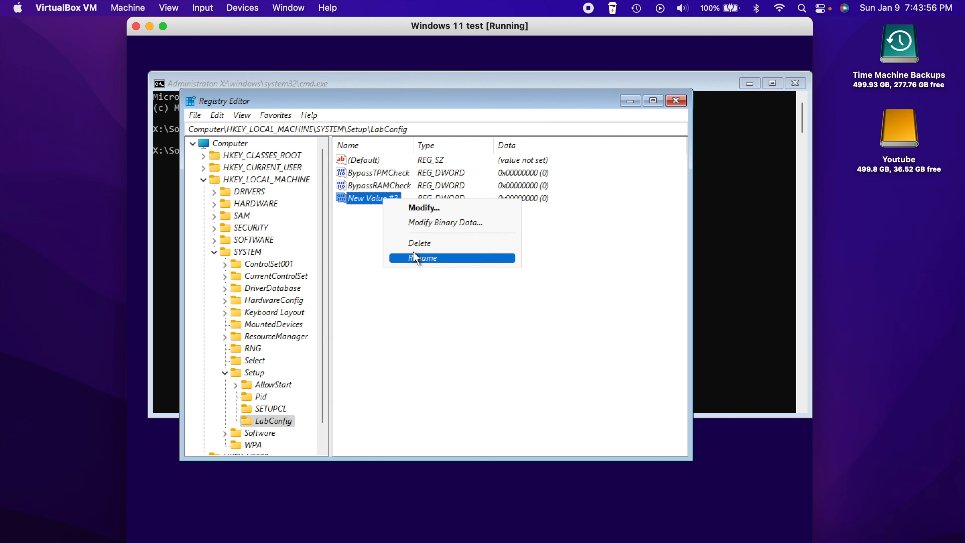
click(418, 259)
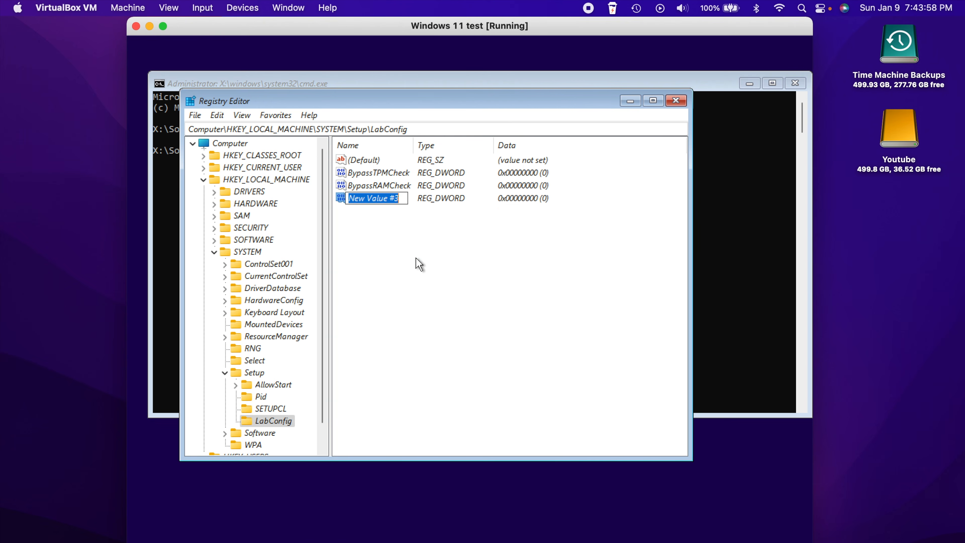
text(BypassS)
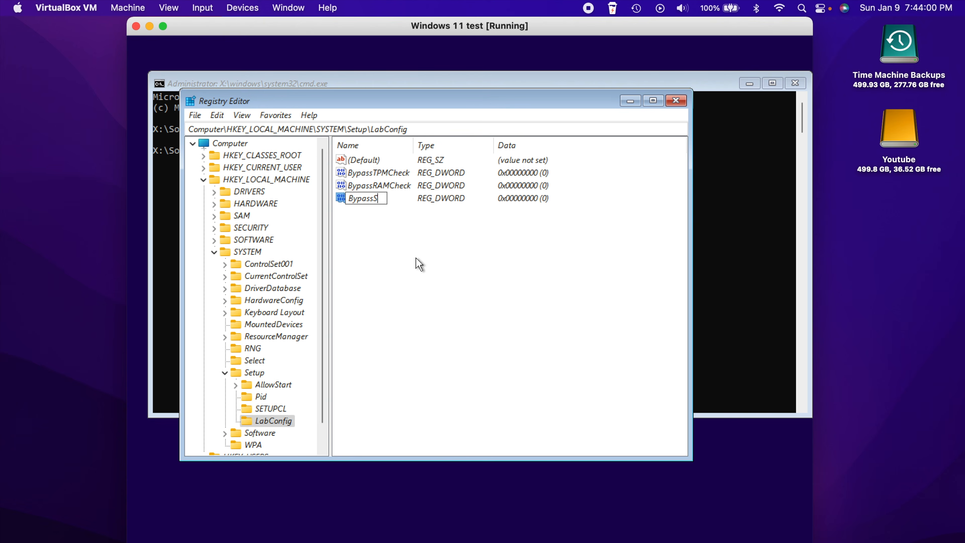
text(ecureBootCheck)
key(Return)
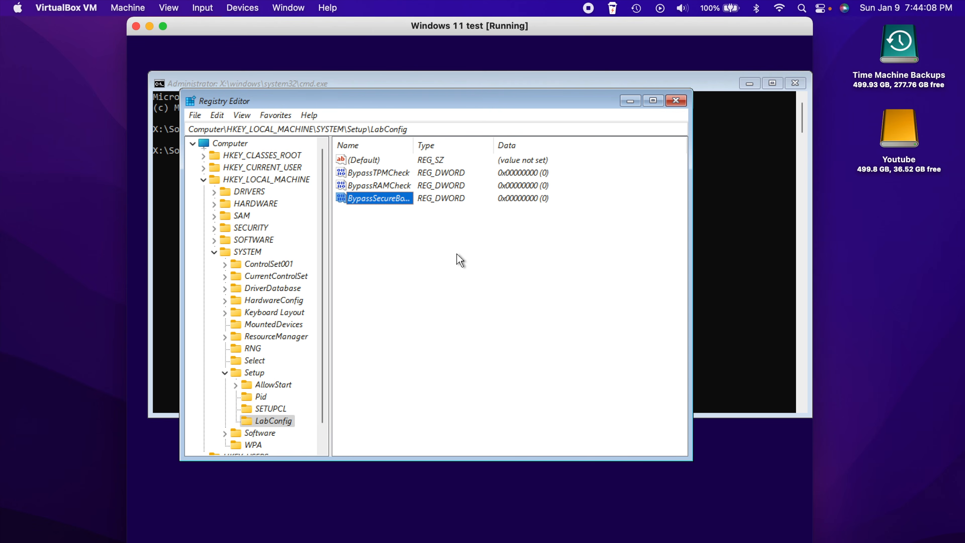
Set BypassSecureBootCheck's value data to 1
right_click(388, 200)
click(413, 209)
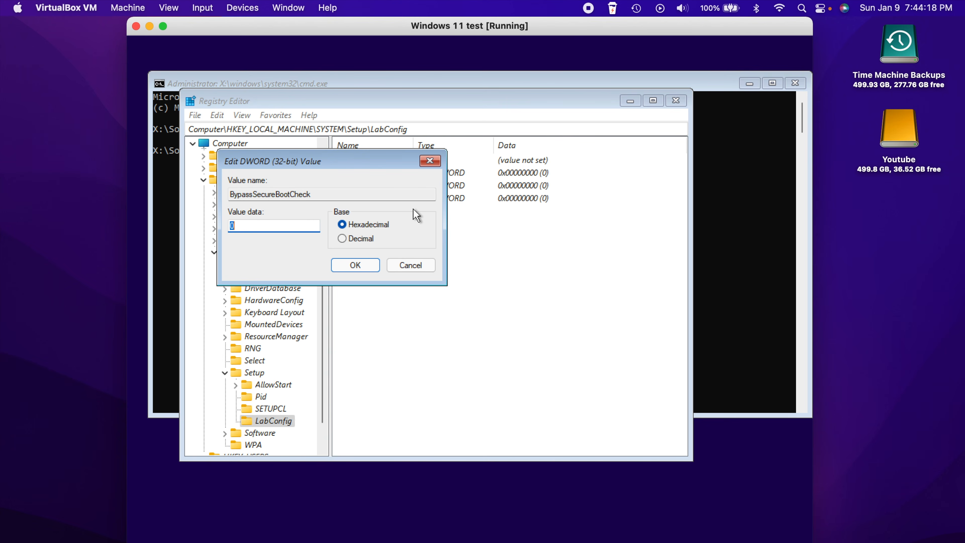
text(1)
key(Return)
Set BypassRAMCheck and BypassTPMCheck value data to 1 as well
click(389, 185)
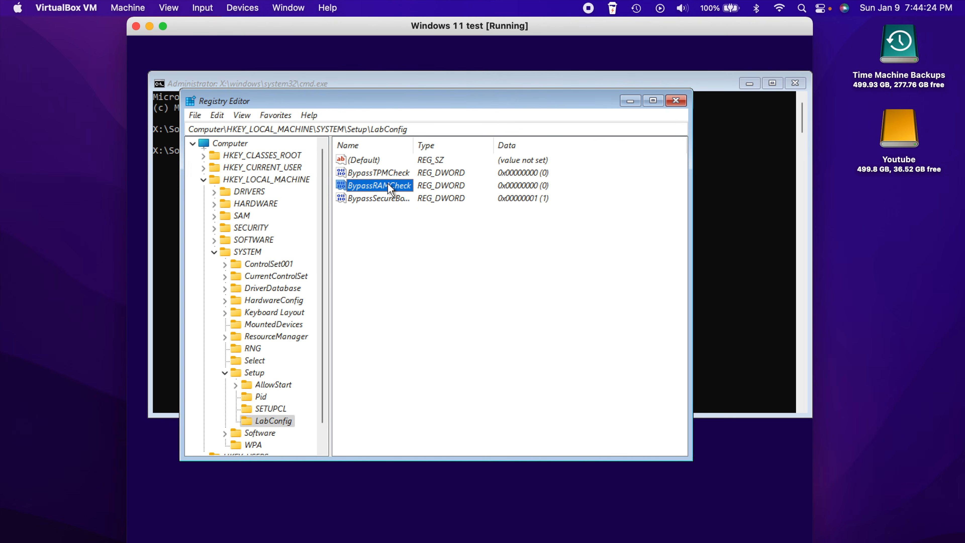
right_click(388, 184)
click(418, 192)
text(1)
key(Return)
right_click(381, 174)
click(393, 182)
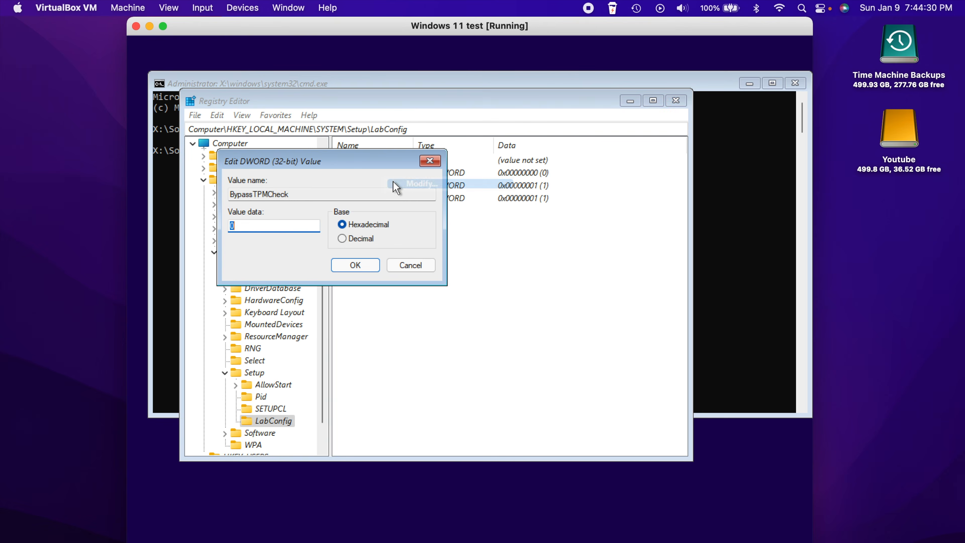
text(1)
key(Return)
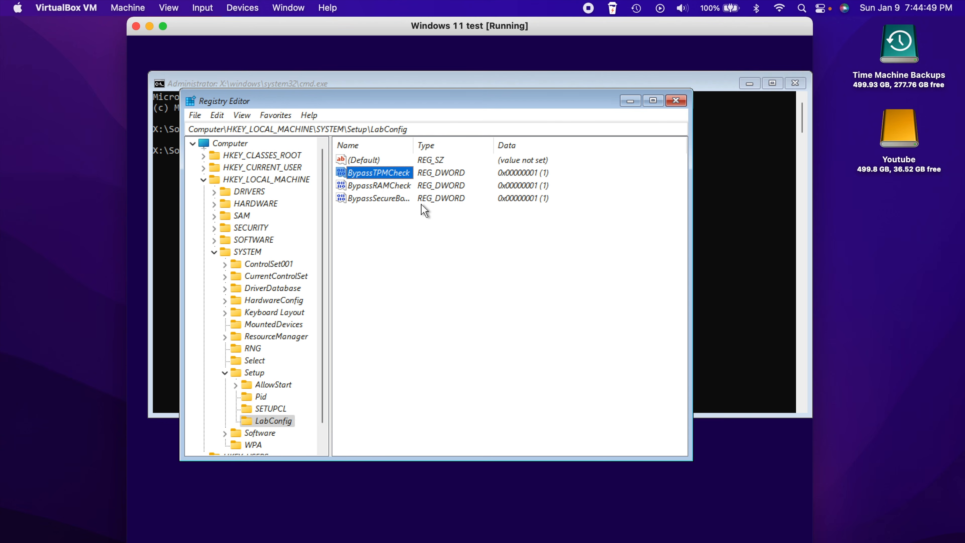
Close Registry Editor and exit the command prompt
click(453, 289)
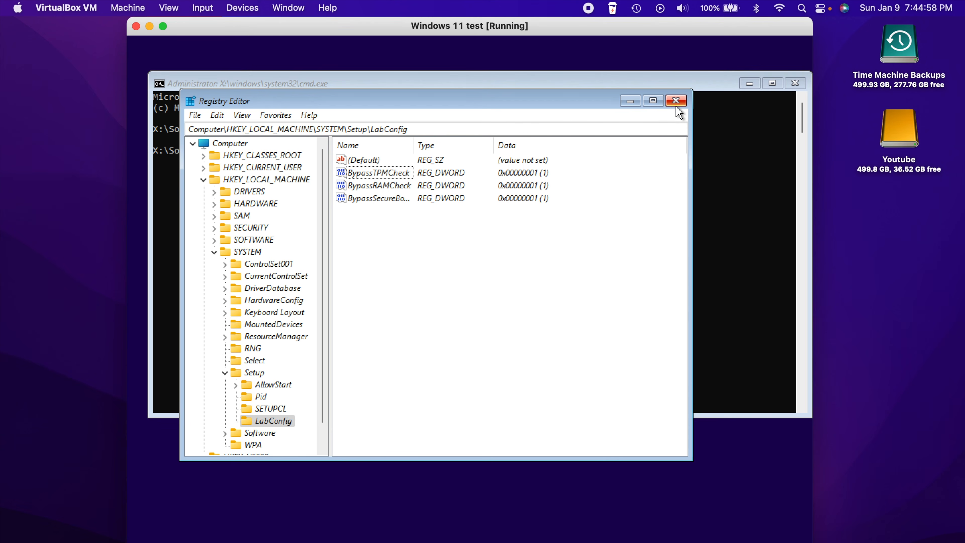
click(673, 99)
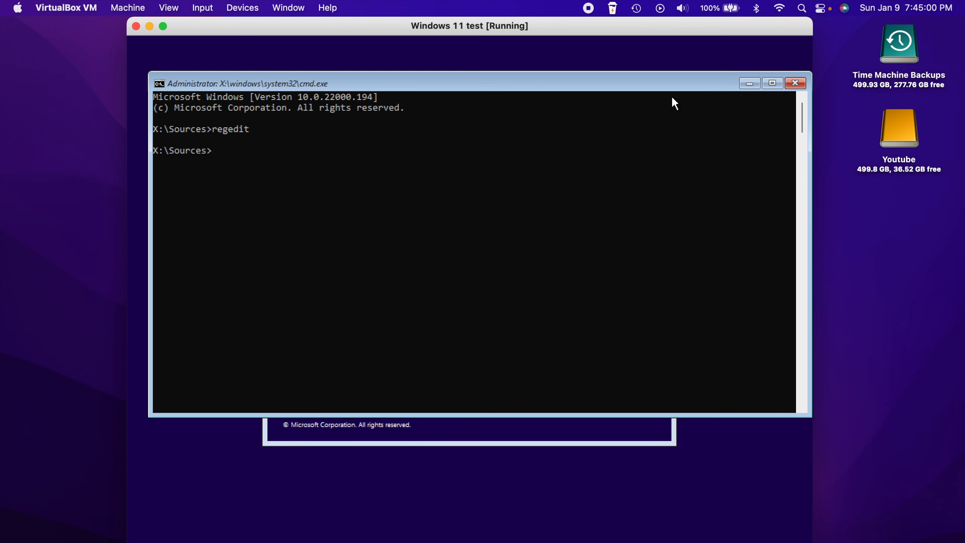
text(exit)
key(Return)
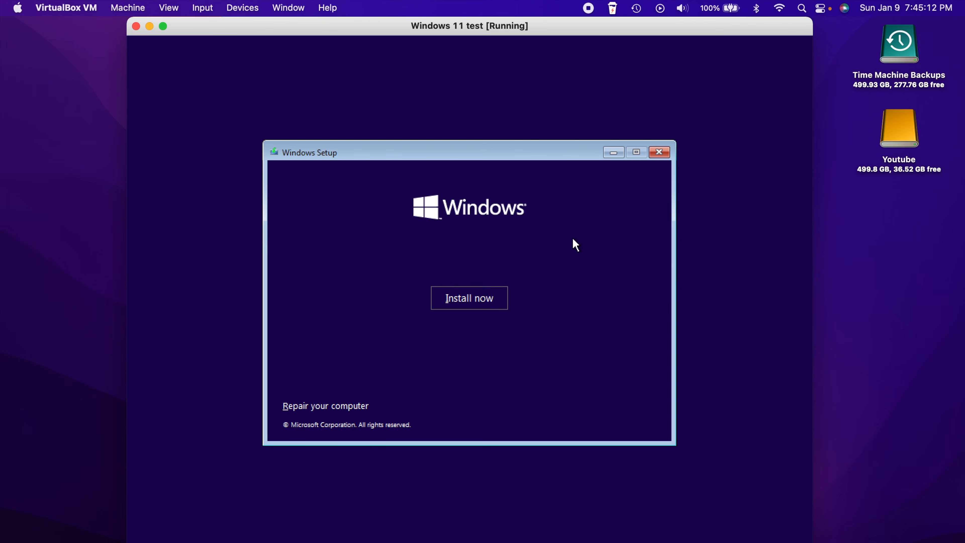
Start the install without a product key, choose Windows 11 Pro N, and accept the license terms
click(494, 295)
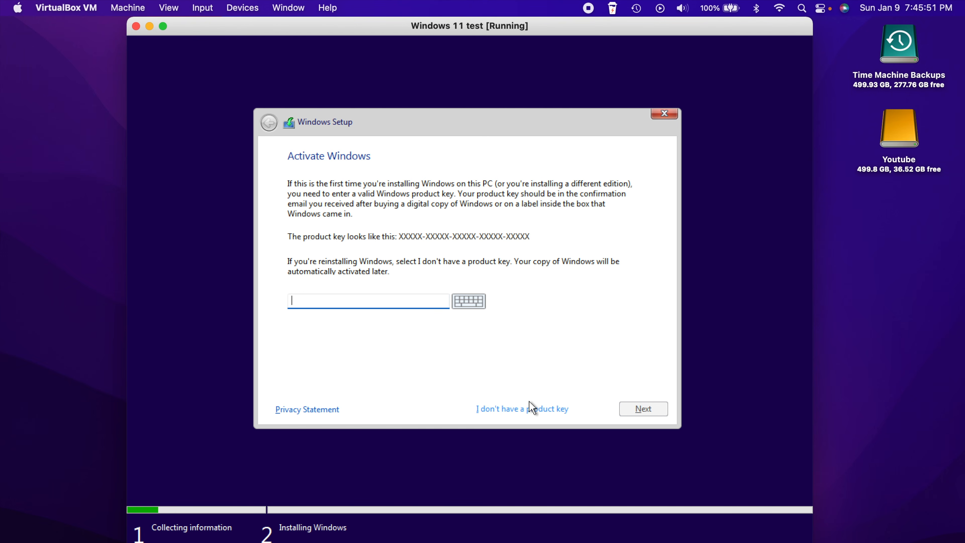
click(523, 410)
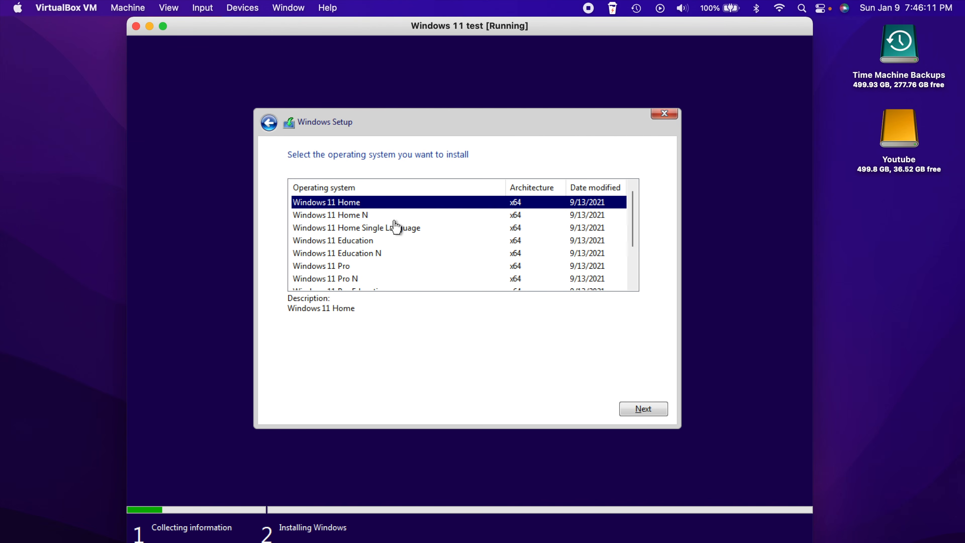
click(354, 282)
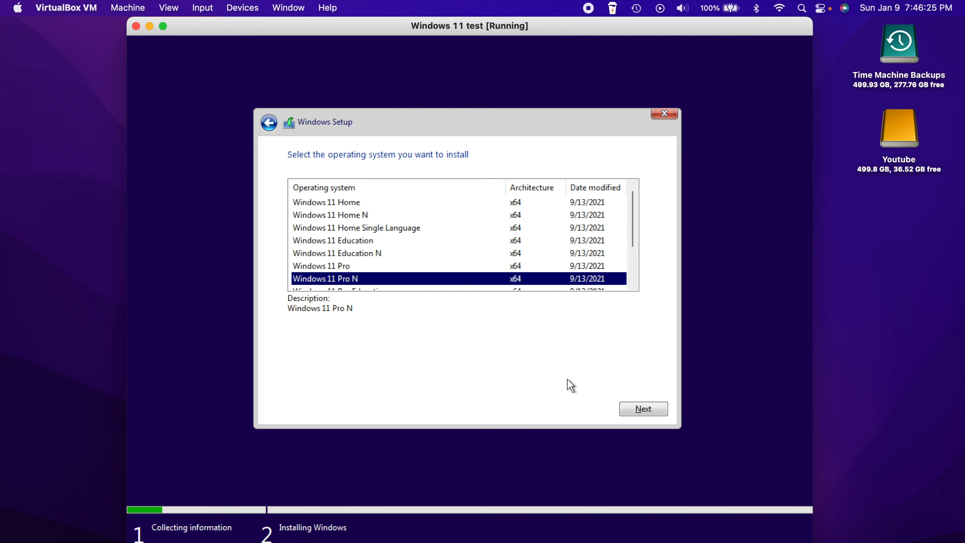
click(636, 408)
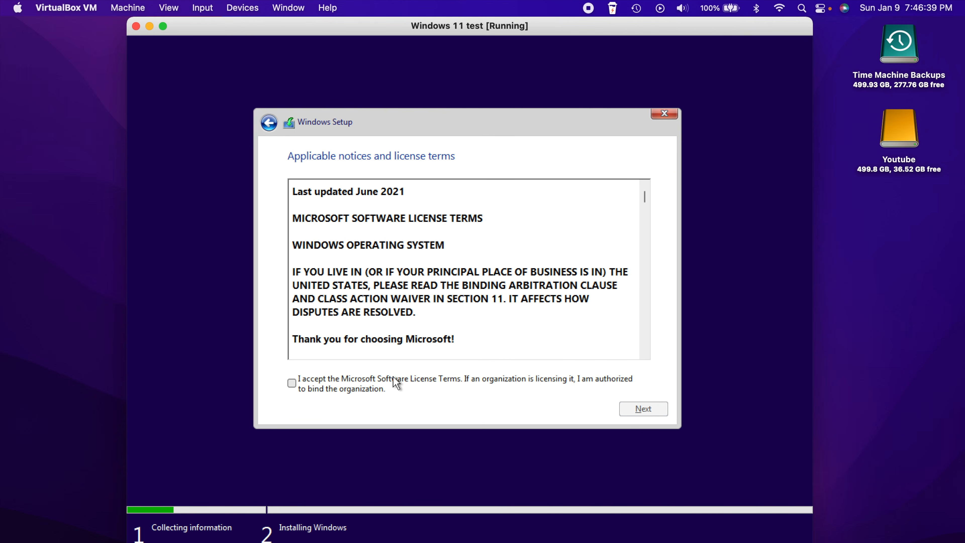
click(298, 382)
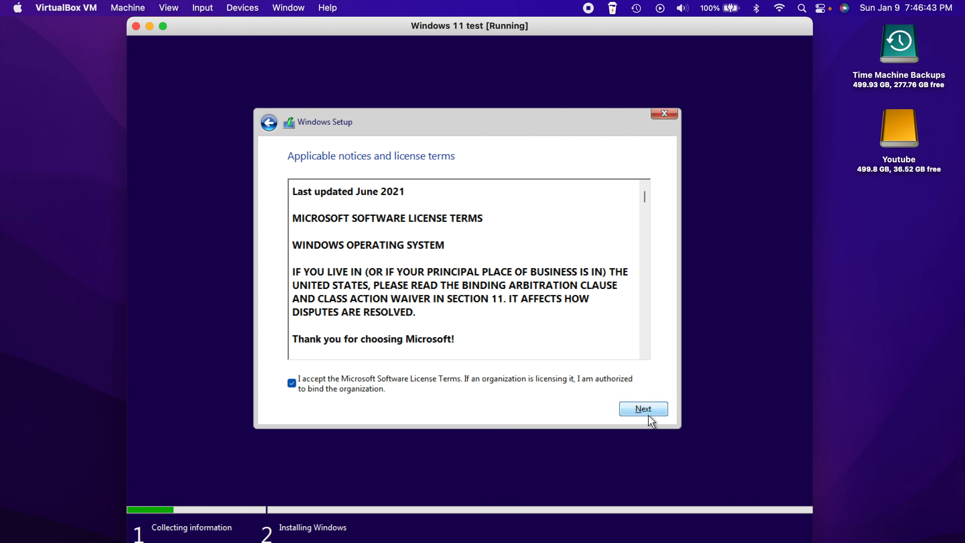
click(643, 410)
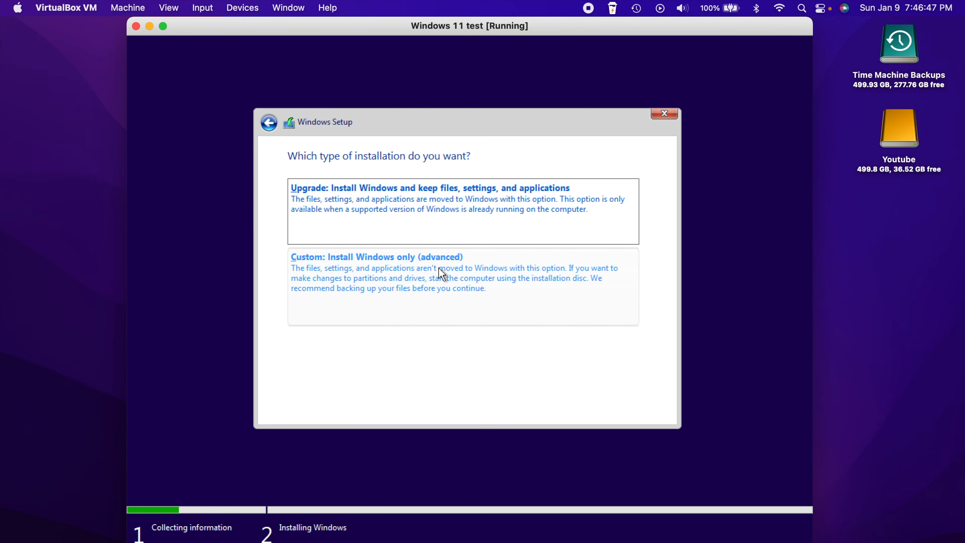
Choose the custom Windows-only install onto Drive 0's 80 GB unallocated space
click(418, 280)
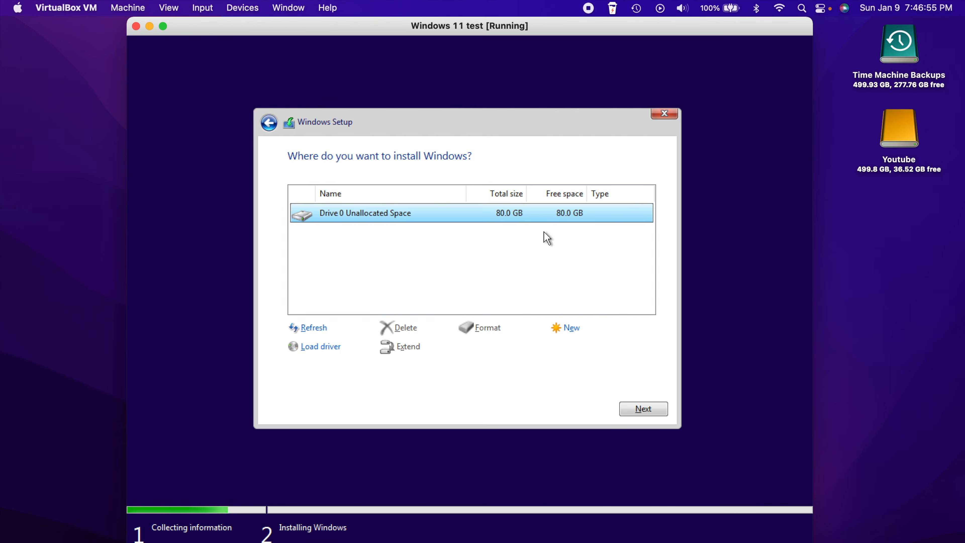
click(648, 408)
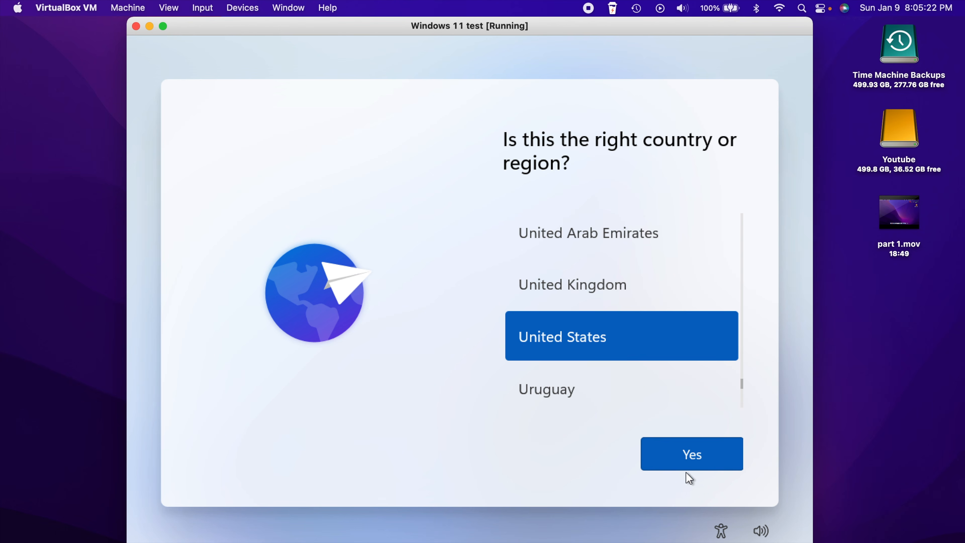
Confirm United States region and US keyboard, skipping a second layout and device naming
click(688, 456)
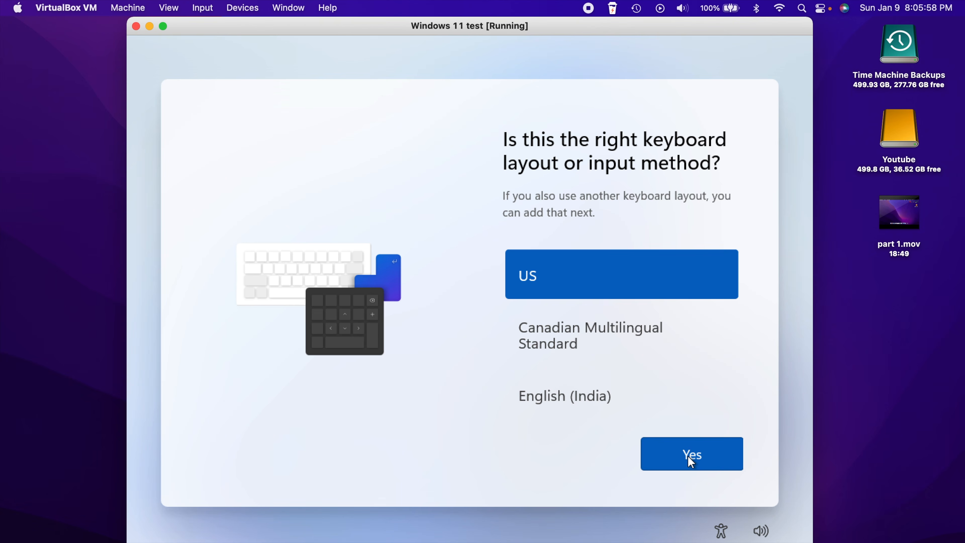
click(688, 456)
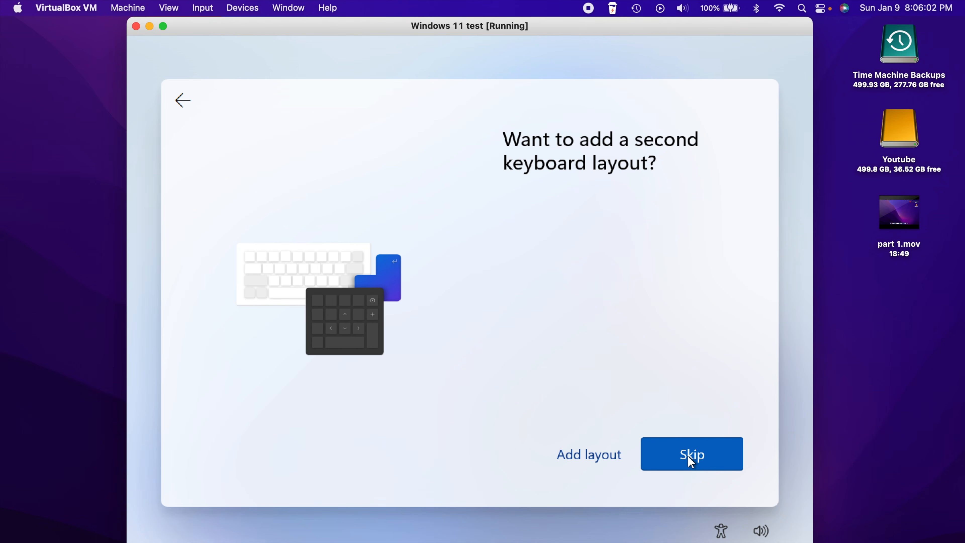
click(690, 459)
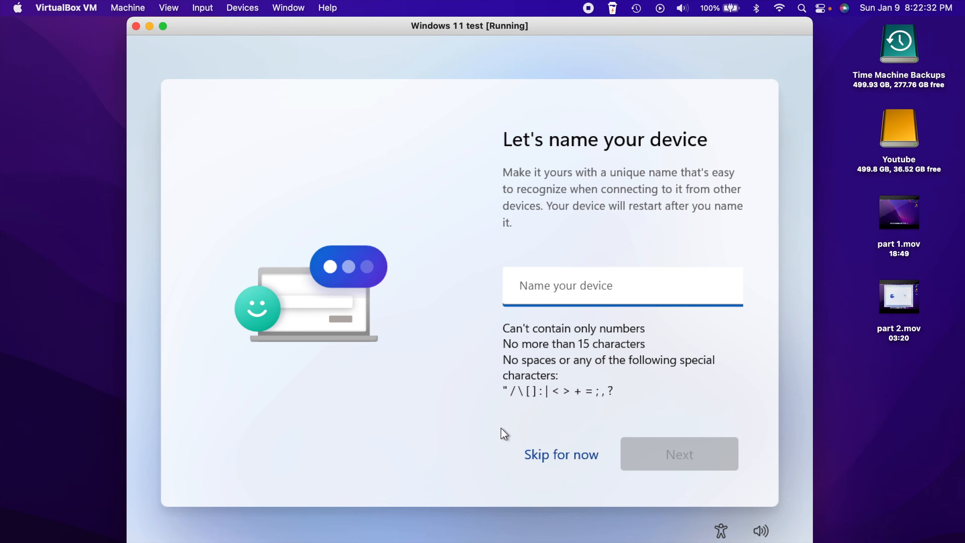
click(576, 455)
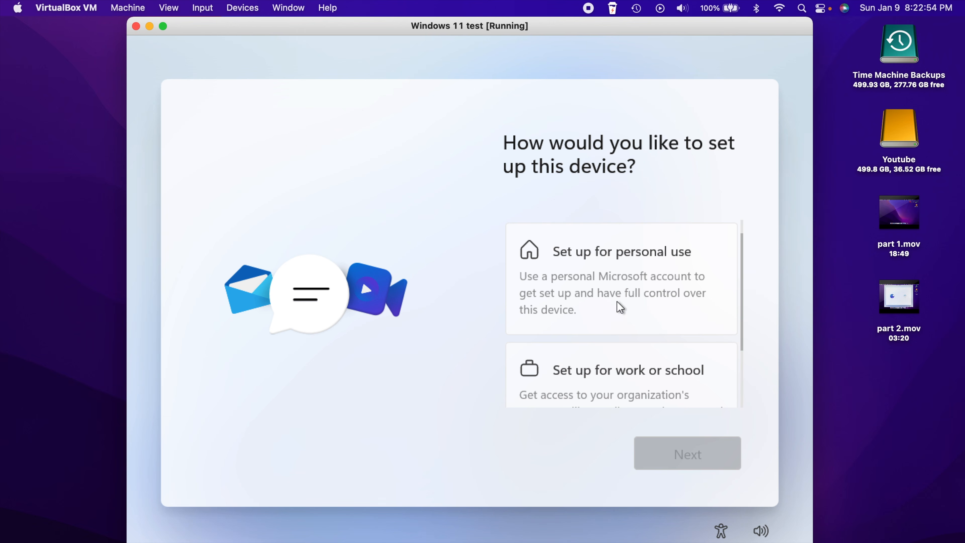
Choose 'Set up for personal use' and continue to the Microsoft sign-in page
scroll(617, 301, down, 2)
scroll(617, 302, up, 2)
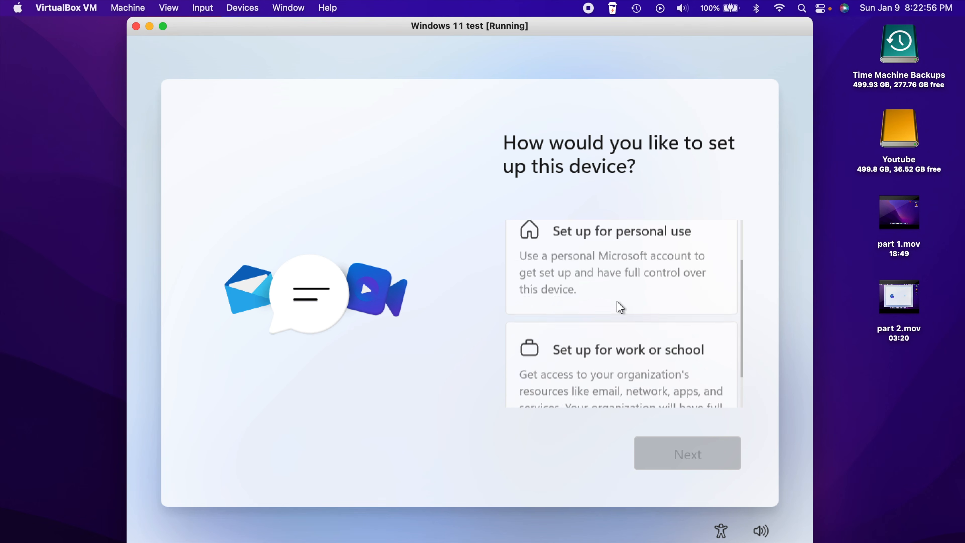
click(628, 280)
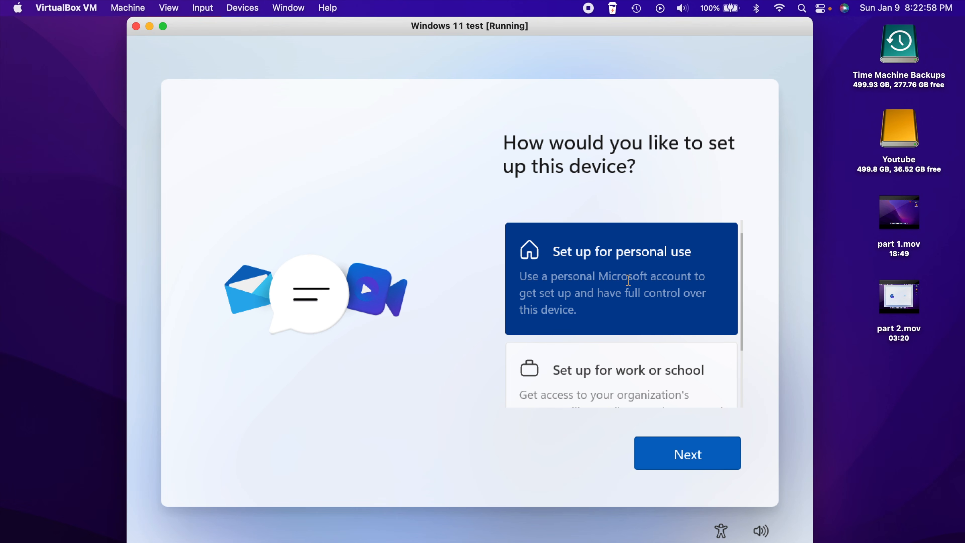
click(686, 449)
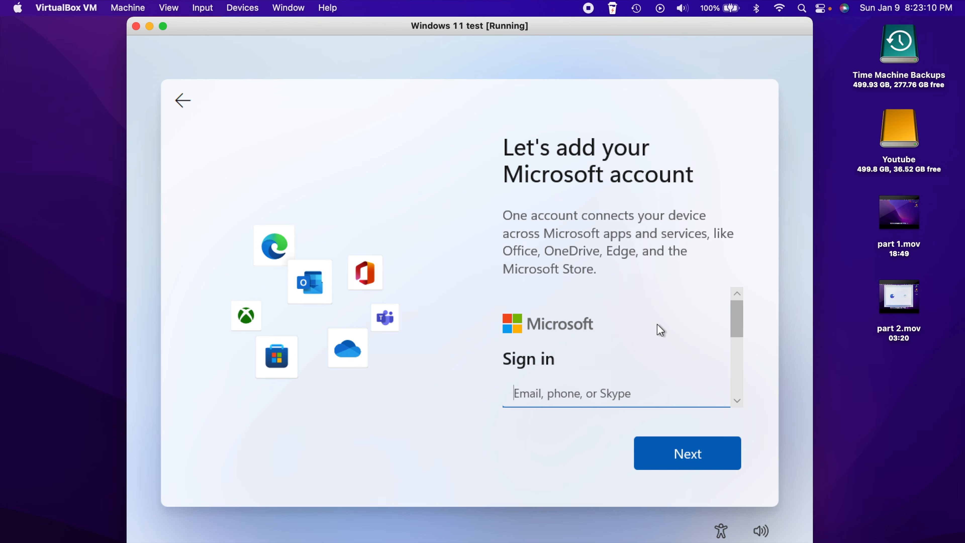
Pick an offline account under Sign-in options, then skip the Microsoft account prompt
scroll(649, 332, down, 5)
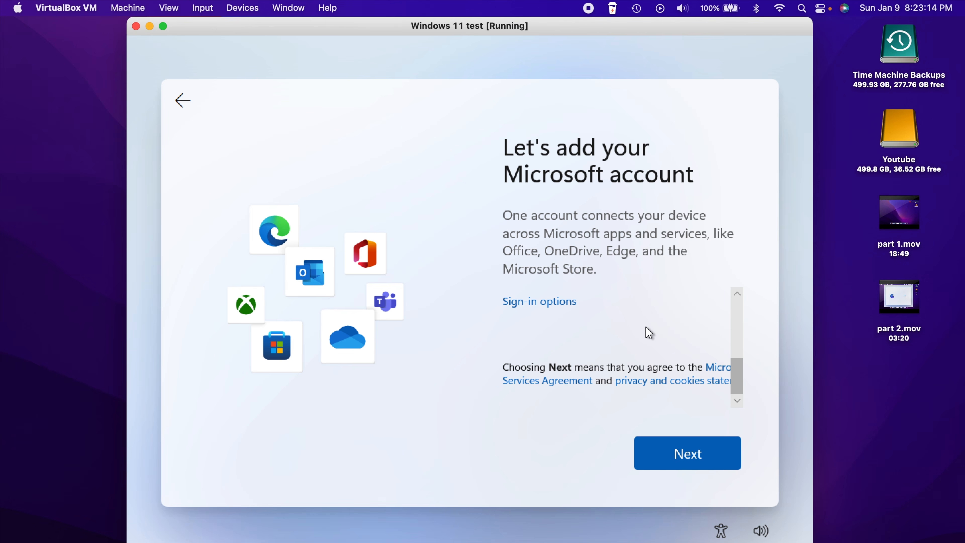
scroll(649, 332, up, 2)
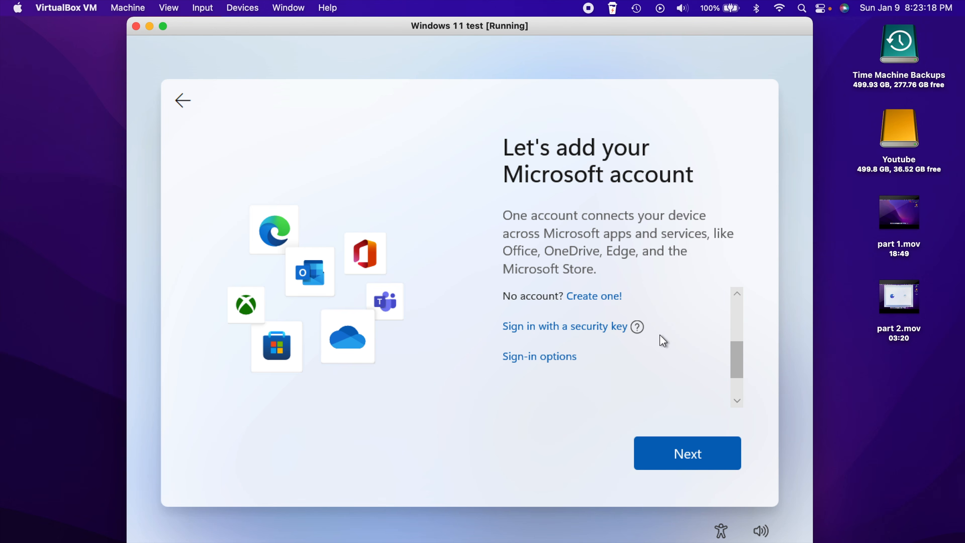
scroll(688, 360, down, 3)
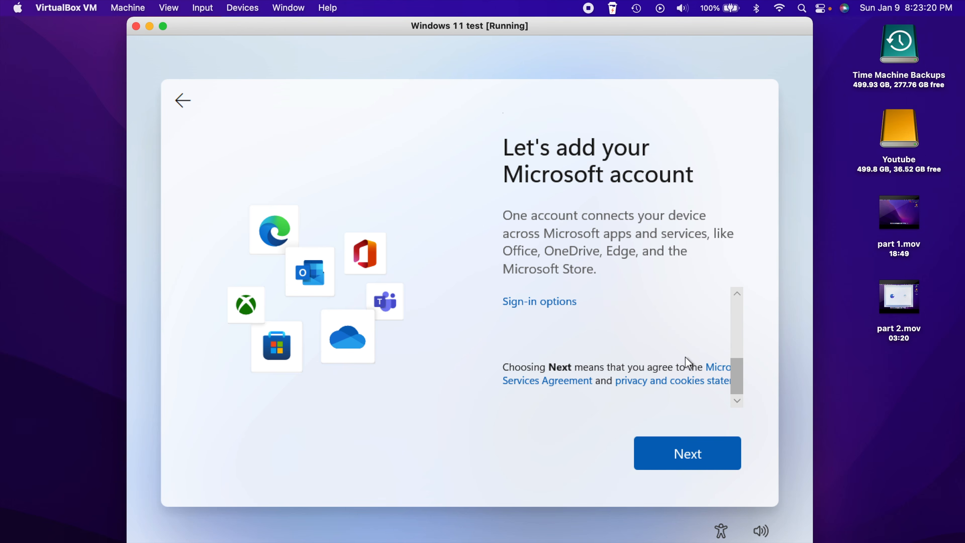
scroll(687, 361, up, 1)
click(531, 323)
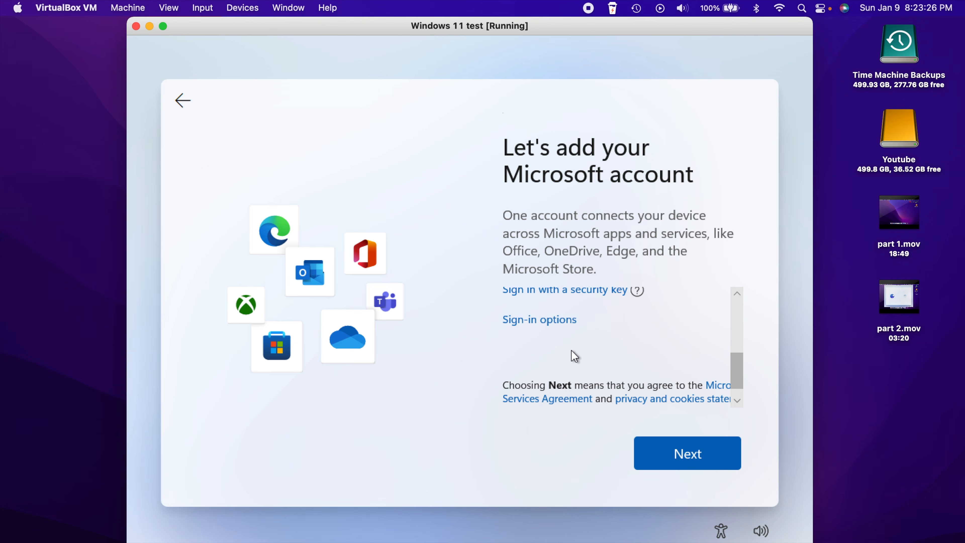
click(534, 323)
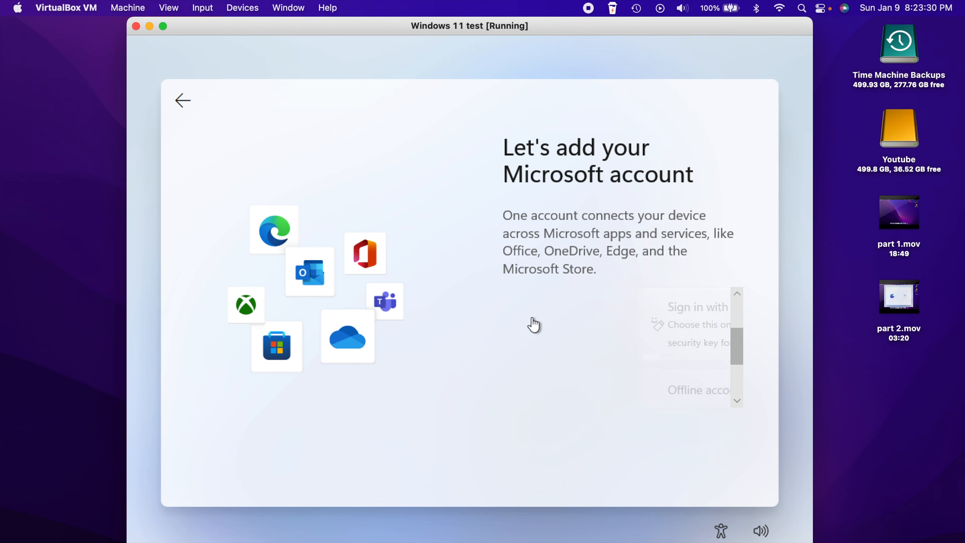
scroll(631, 335, down, 1)
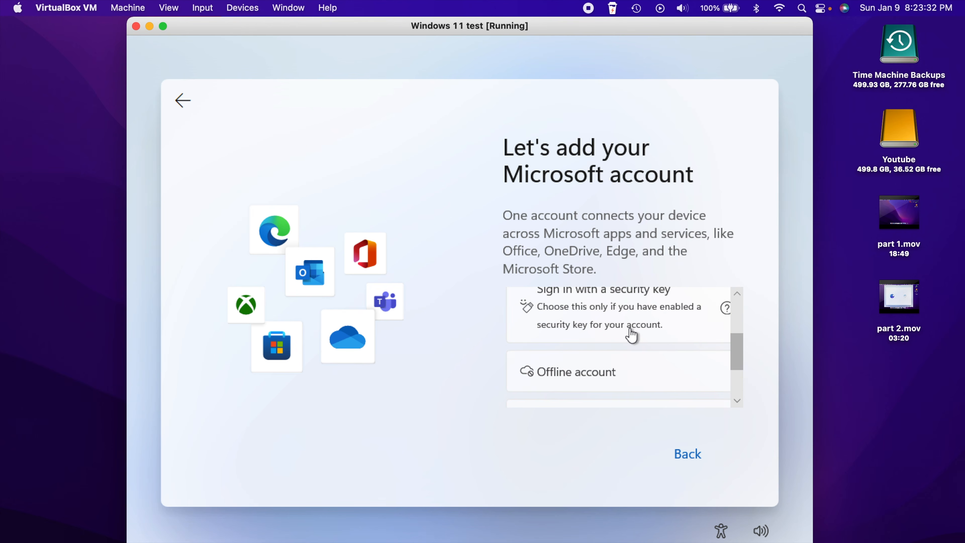
click(598, 371)
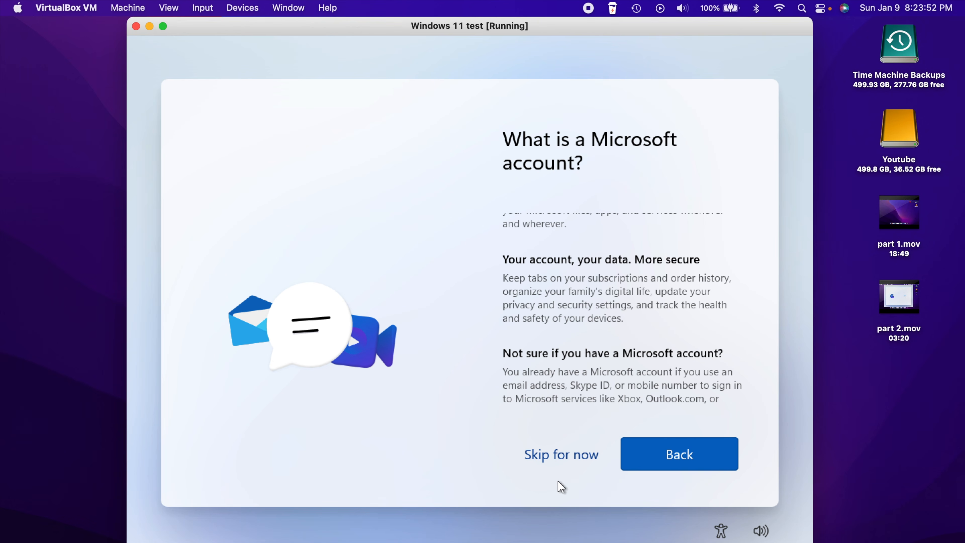
click(564, 463)
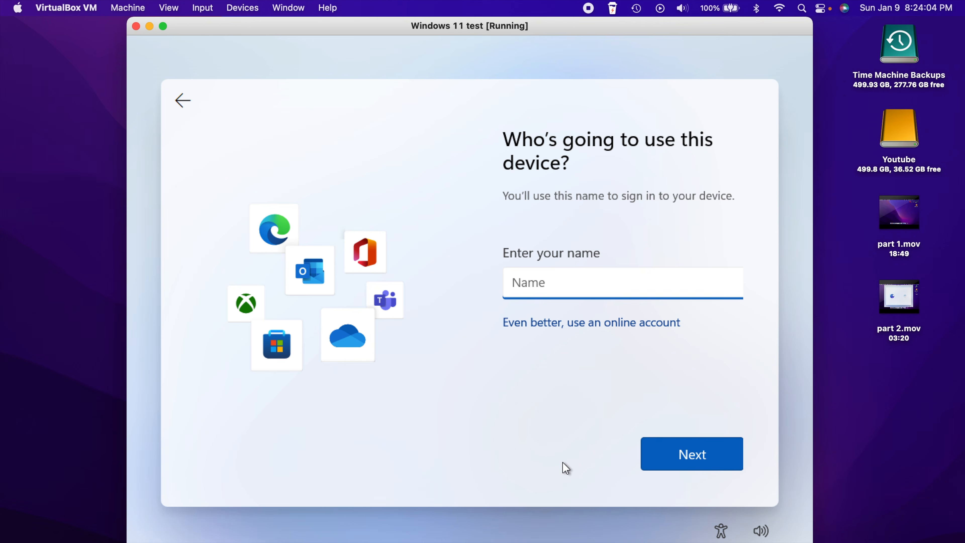
Enter a local user name and continue with a blank password
text(Ben)
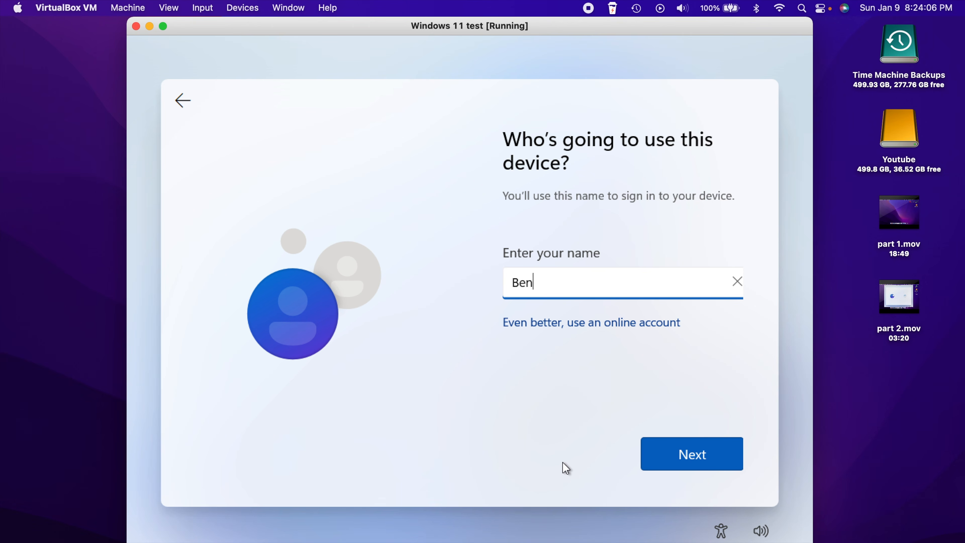
text(jamin)
key(Return)
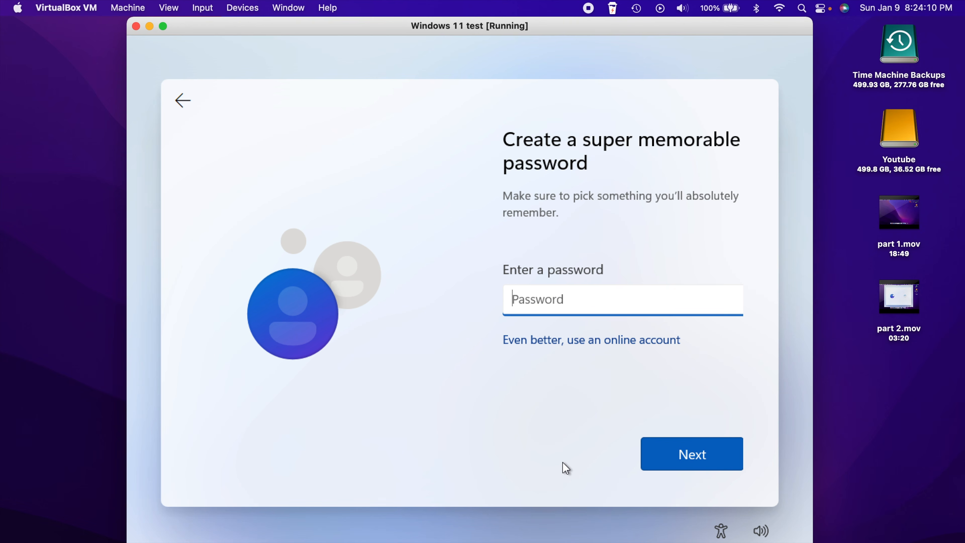
key(Return)
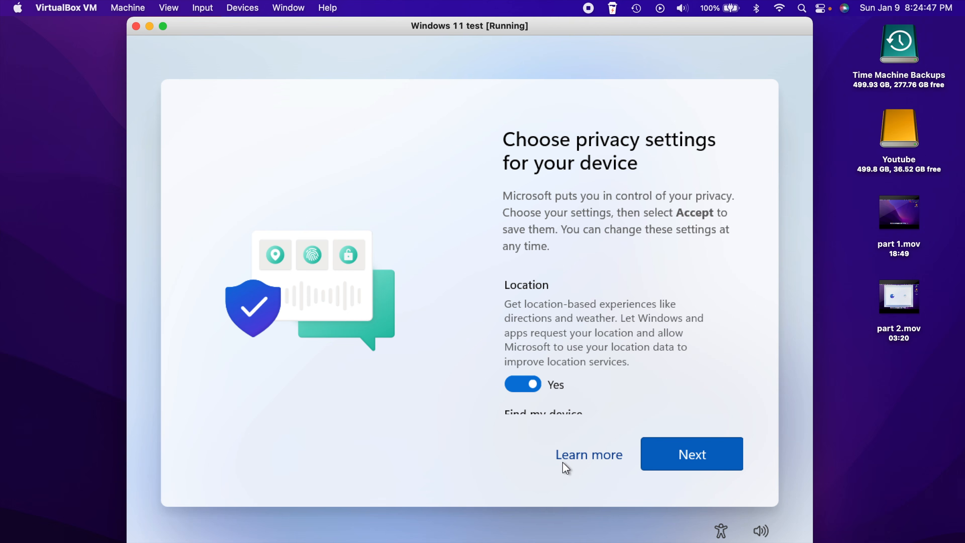
Turn off Advertising ID, Tailored experiences and Inking & typing diagnostic data
scroll(614, 337, down, 1)
scroll(612, 332, down, 1)
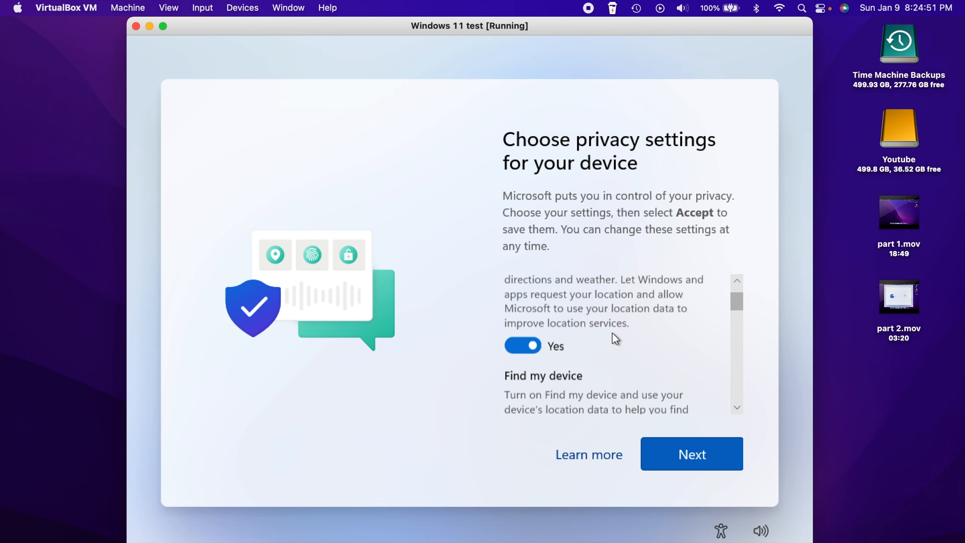
scroll(640, 367, down, 4)
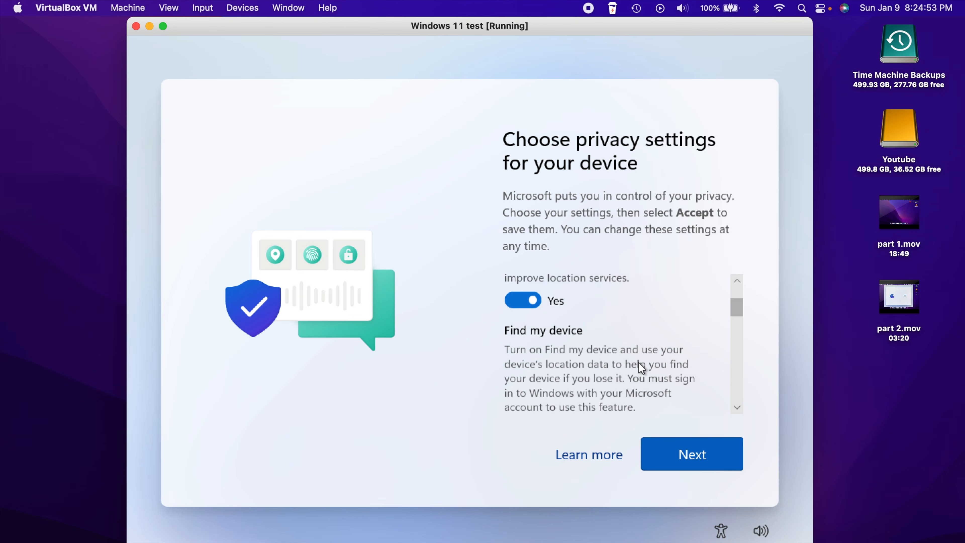
scroll(639, 364, down, 8)
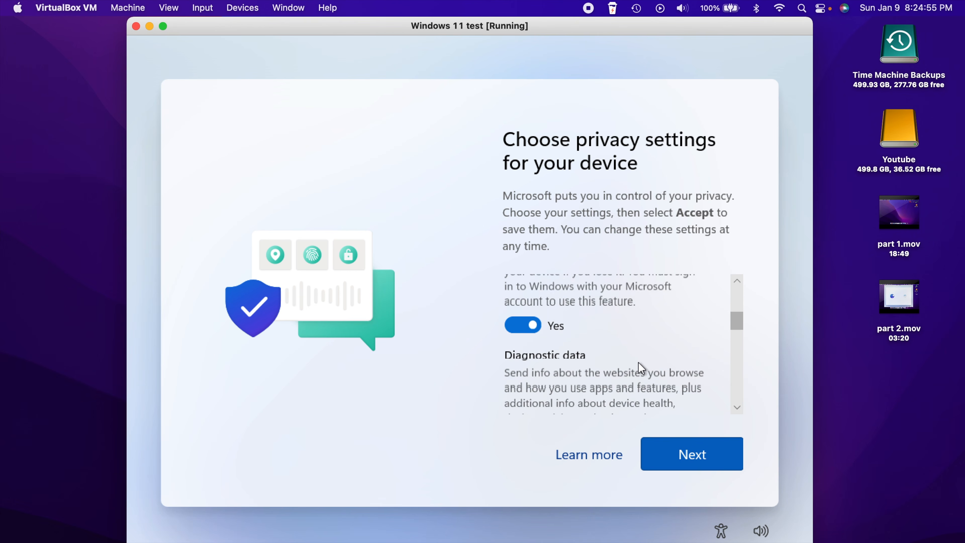
scroll(640, 367, down, 3)
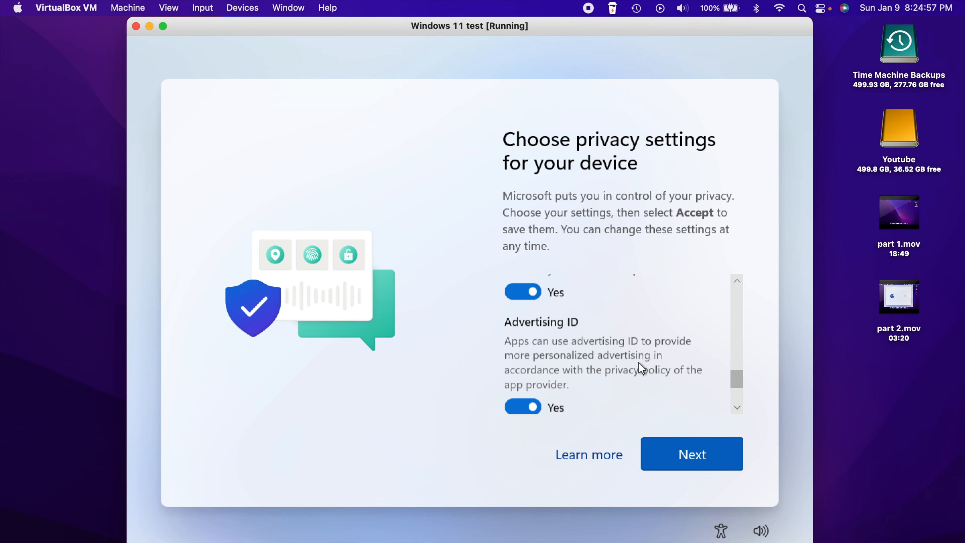
scroll(639, 362, down, 3)
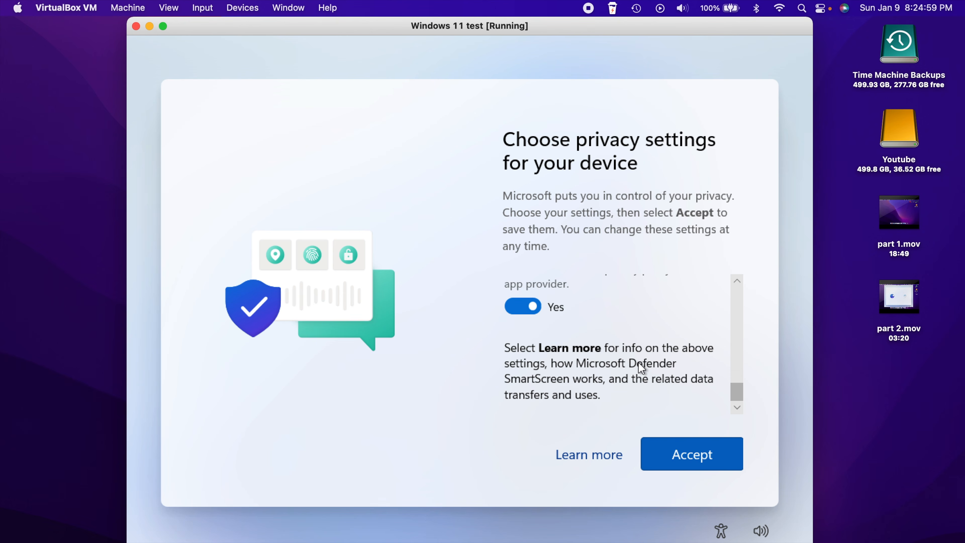
scroll(640, 365, up, 4)
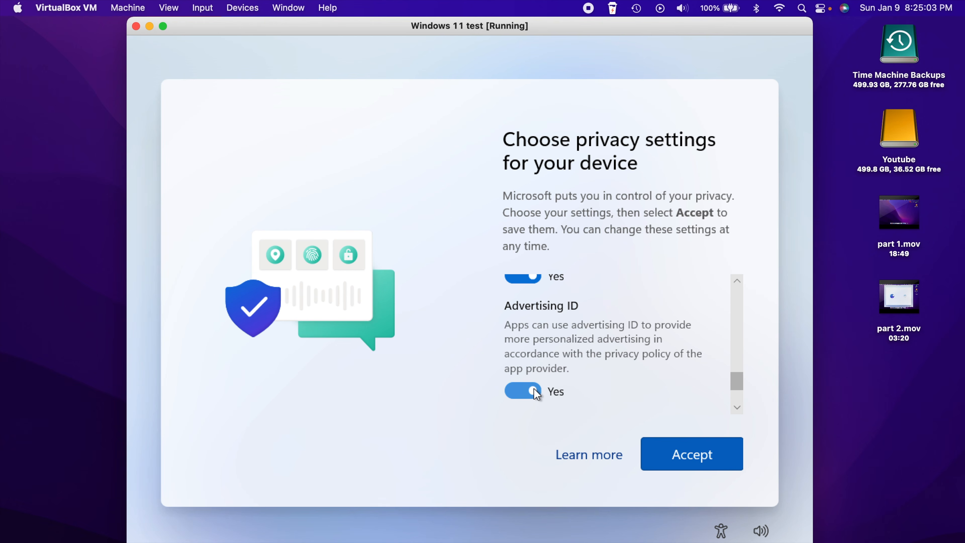
click(536, 388)
scroll(629, 354, up, 1)
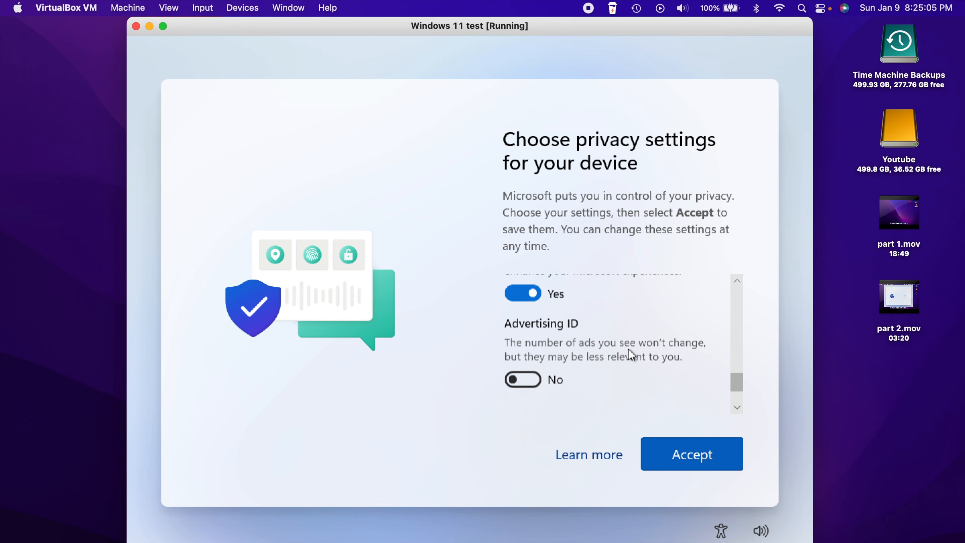
scroll(629, 352, up, 4)
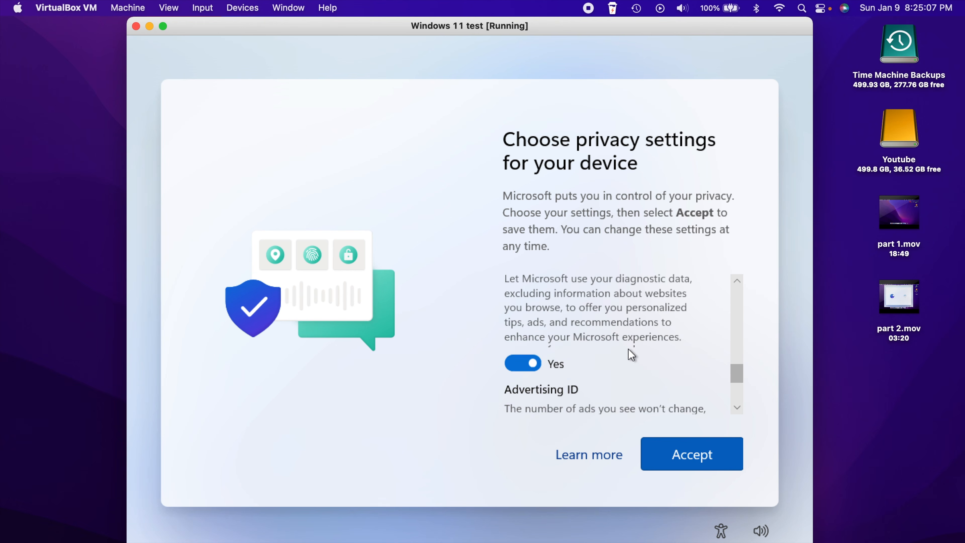
scroll(629, 354, up, 1)
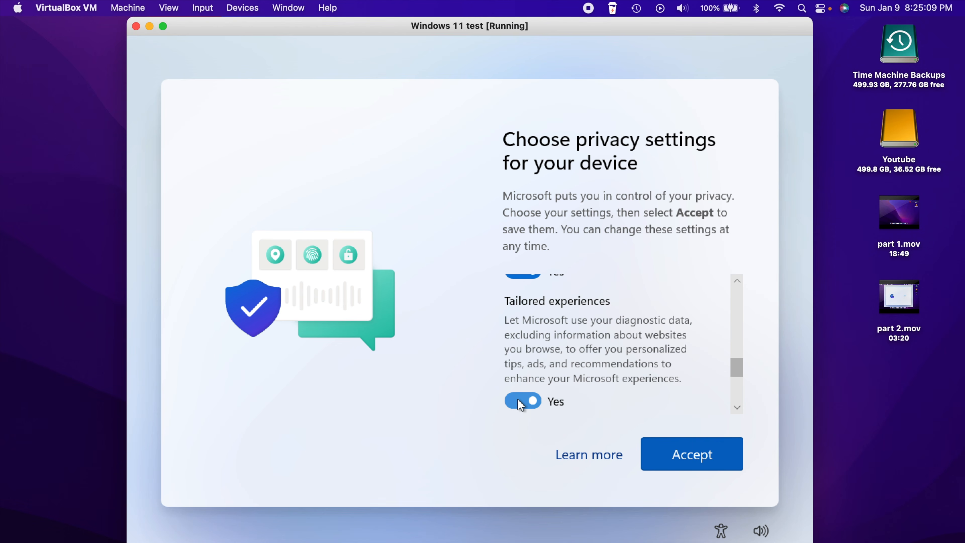
click(535, 402)
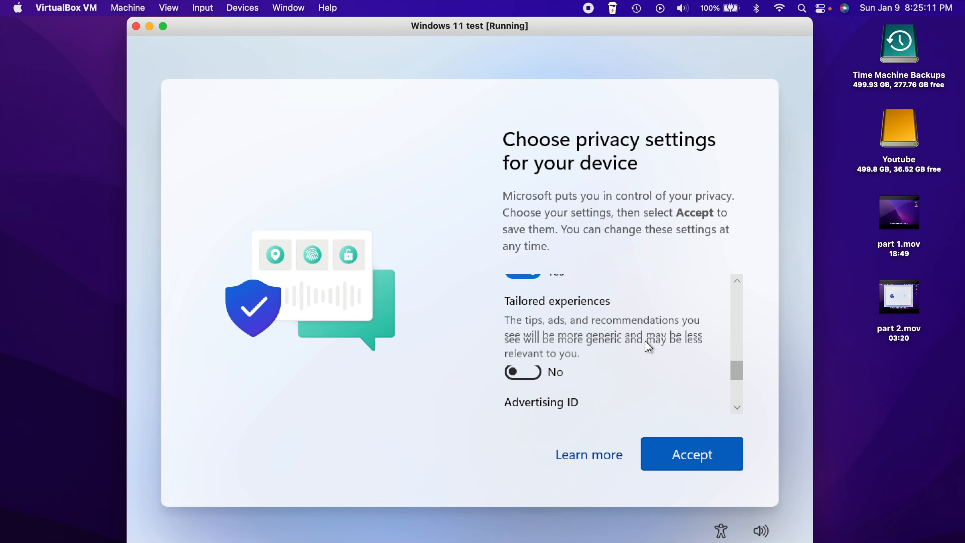
scroll(645, 340, up, 1)
scroll(646, 341, up, 5)
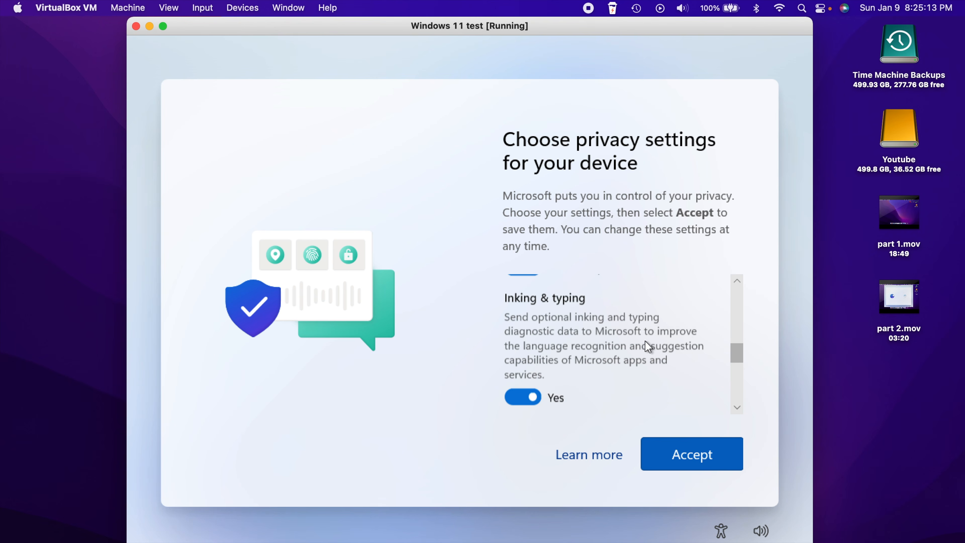
scroll(645, 344, up, 1)
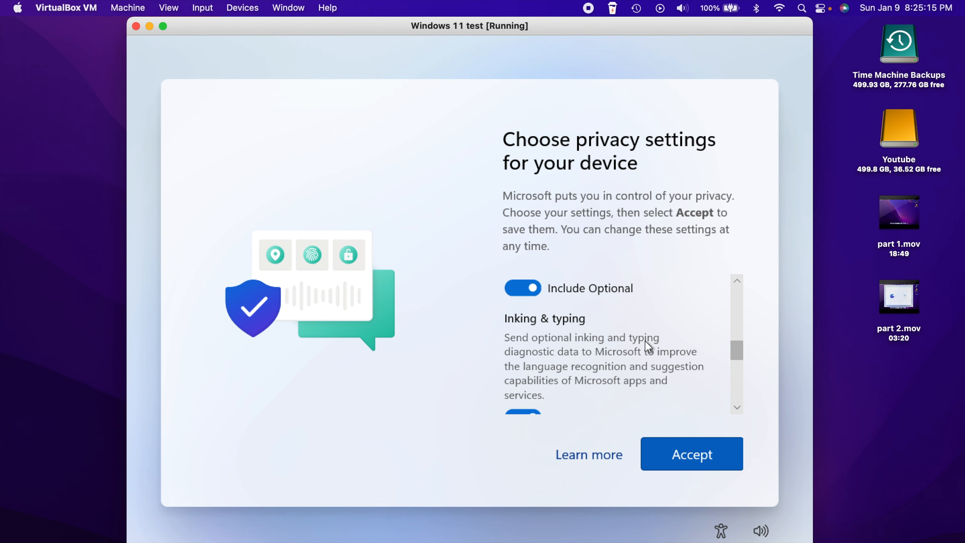
scroll(645, 341, down, 2)
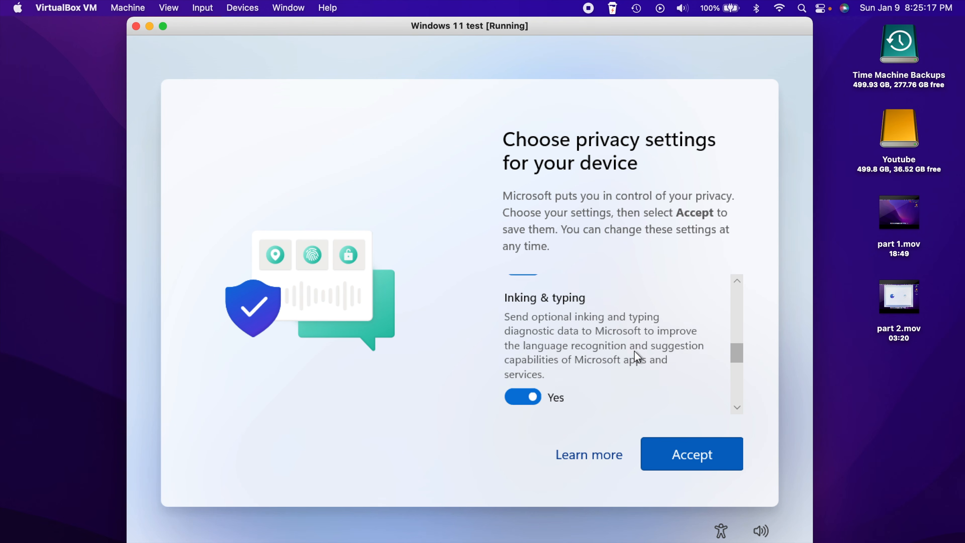
click(522, 402)
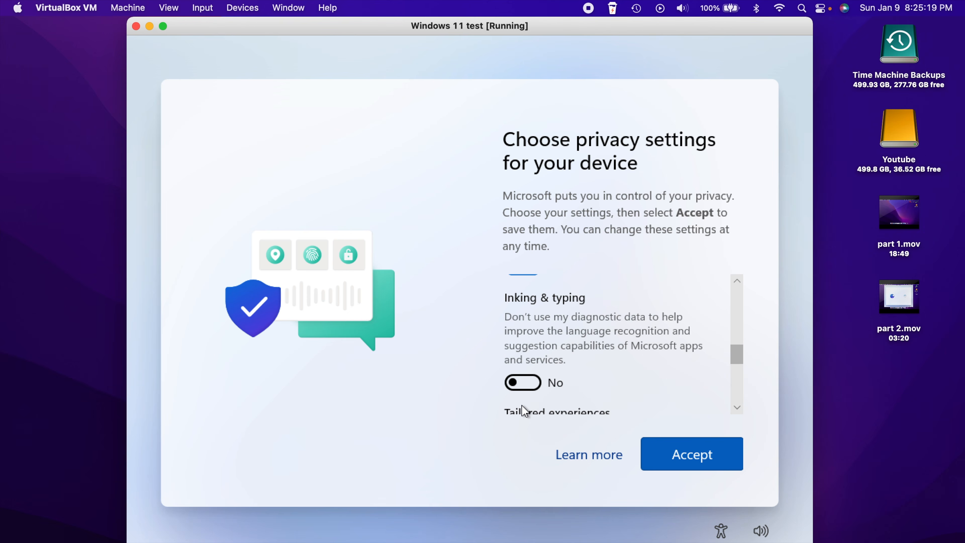
Limit diagnostic data to required only, turn off Location and Find my device, and accept
scroll(636, 337, up, 1)
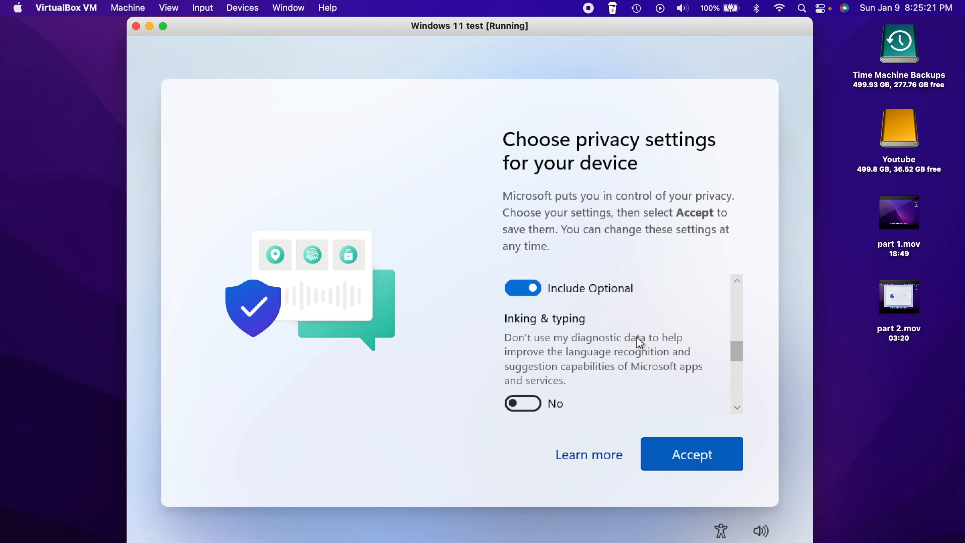
scroll(639, 342, up, 4)
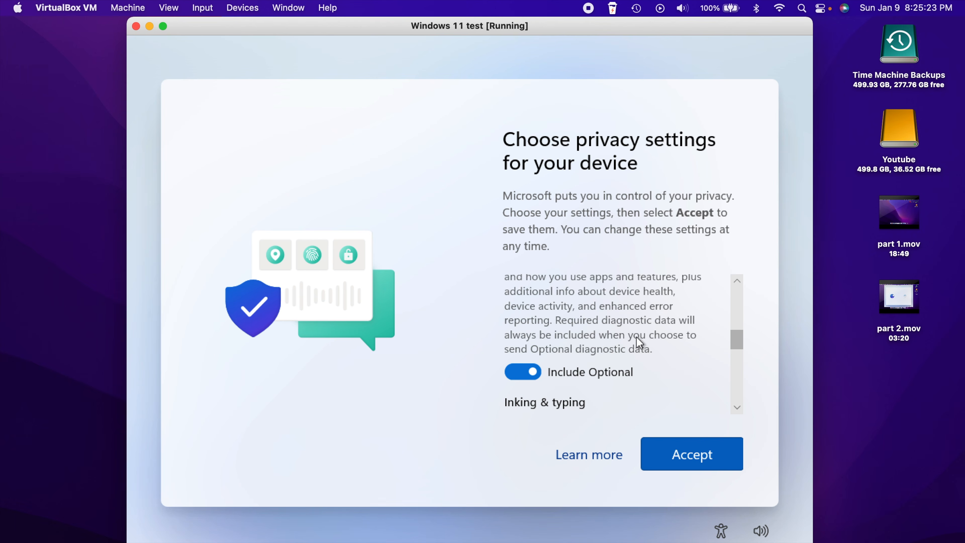
scroll(636, 337, up, 3)
scroll(638, 341, down, 2)
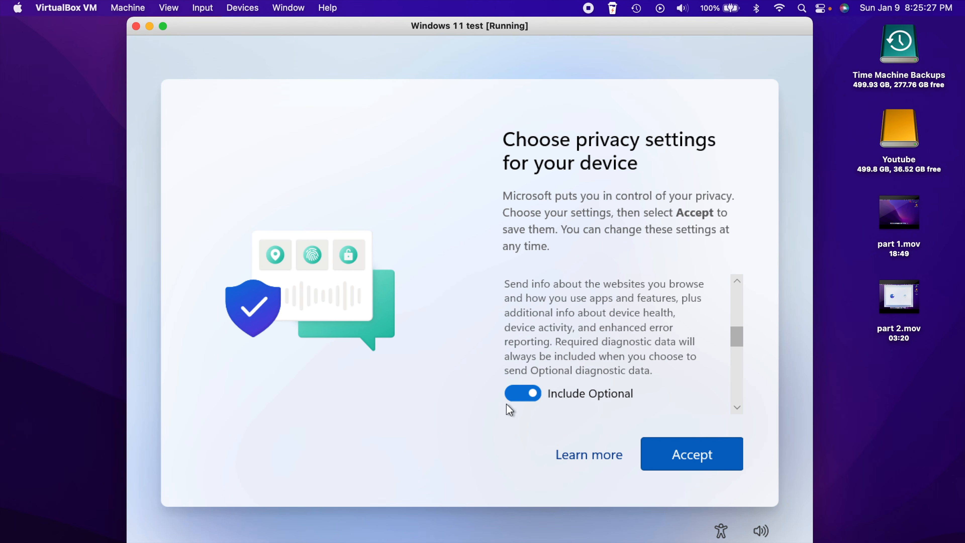
click(522, 393)
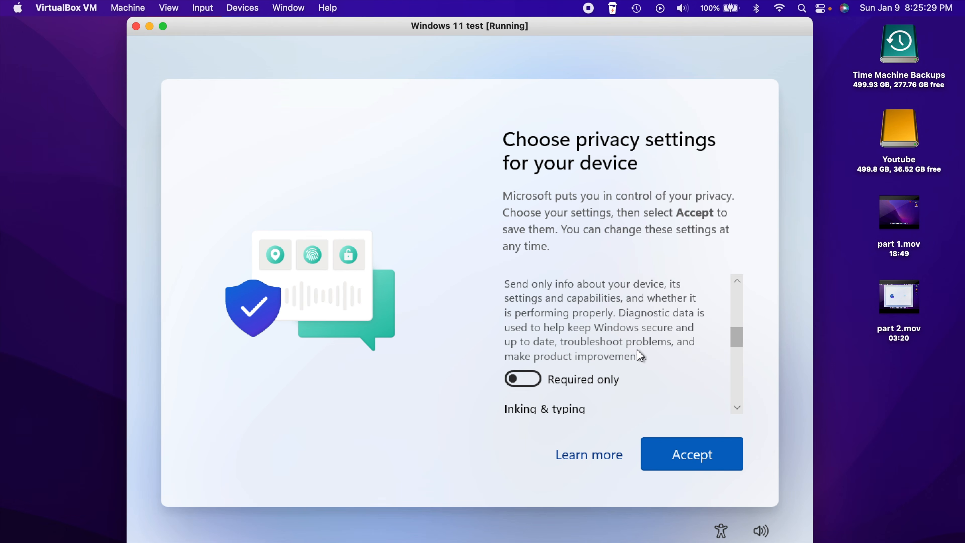
scroll(639, 351, up, 3)
scroll(640, 355, up, 5)
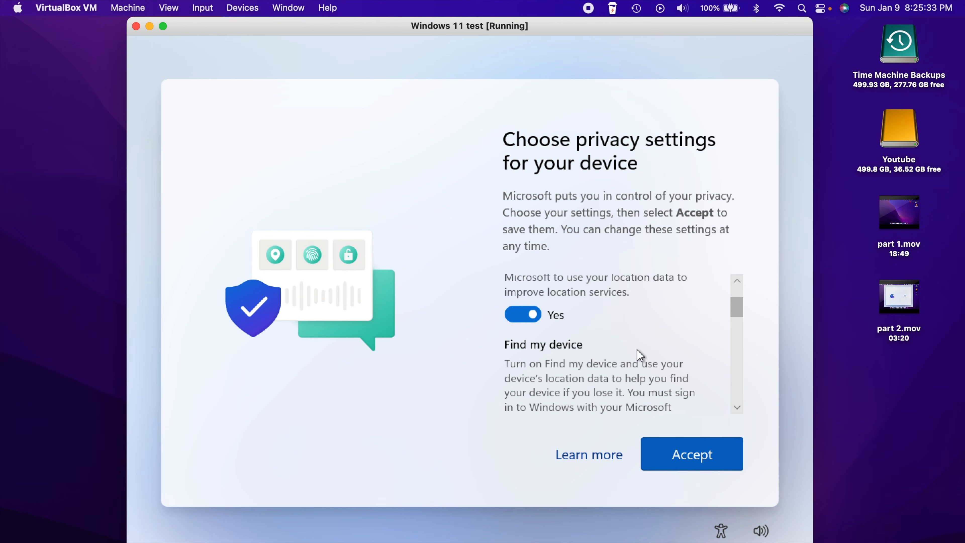
click(521, 321)
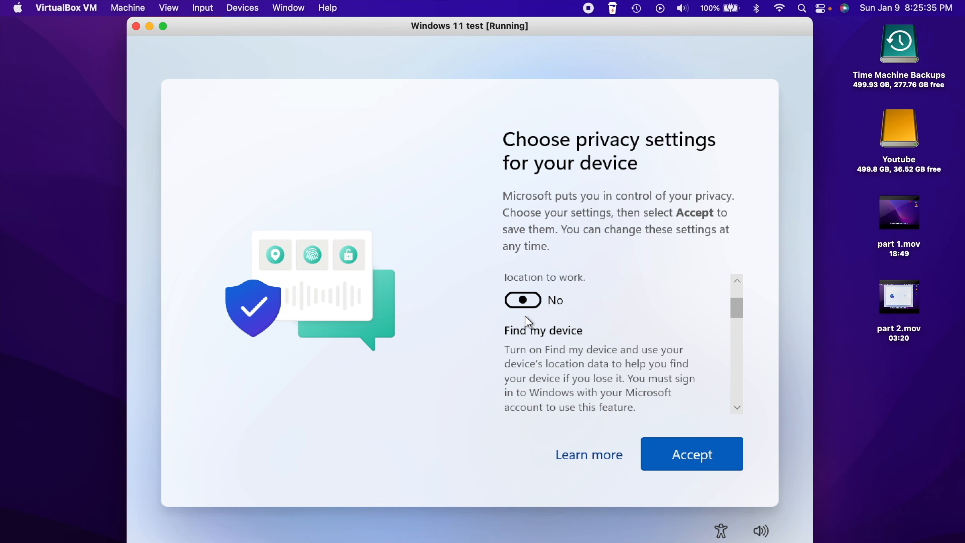
scroll(608, 372, down, 1)
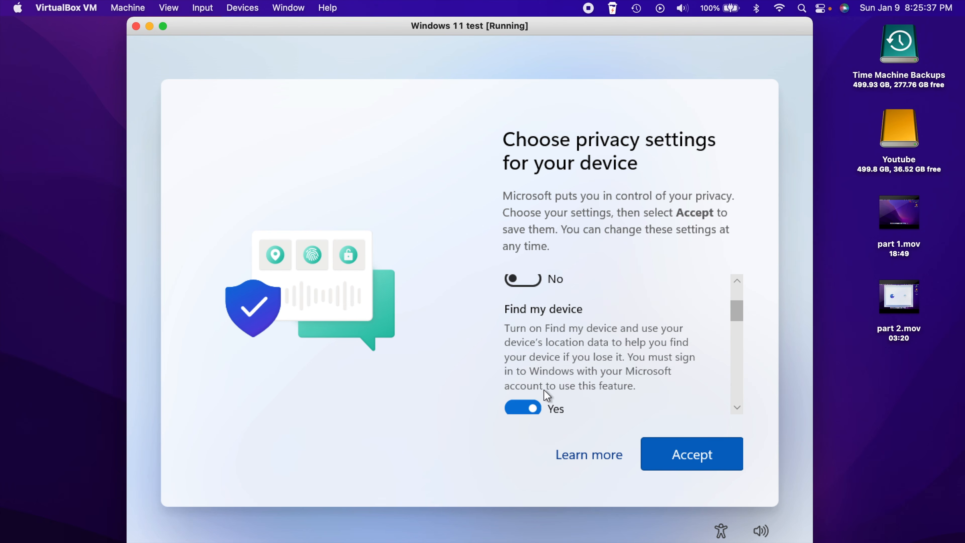
click(527, 408)
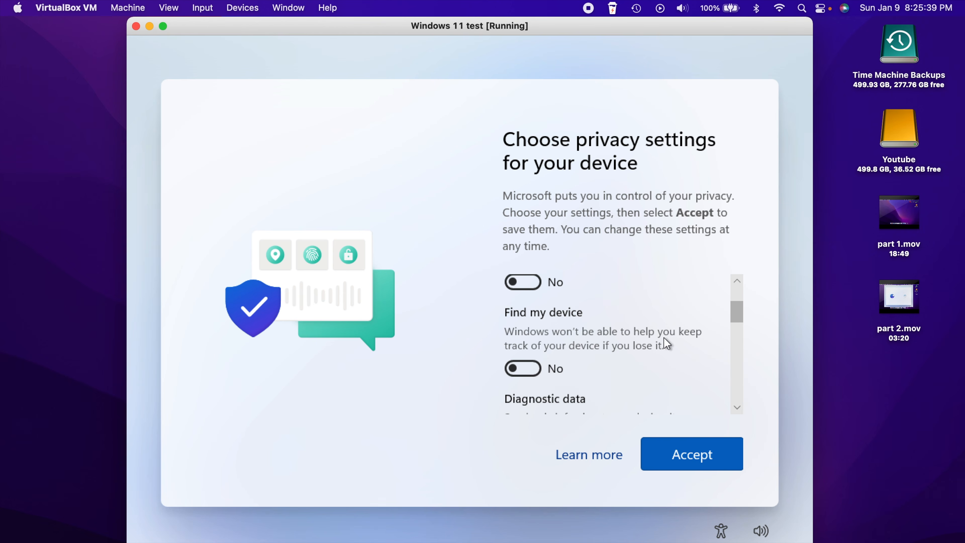
scroll(663, 338, up, 3)
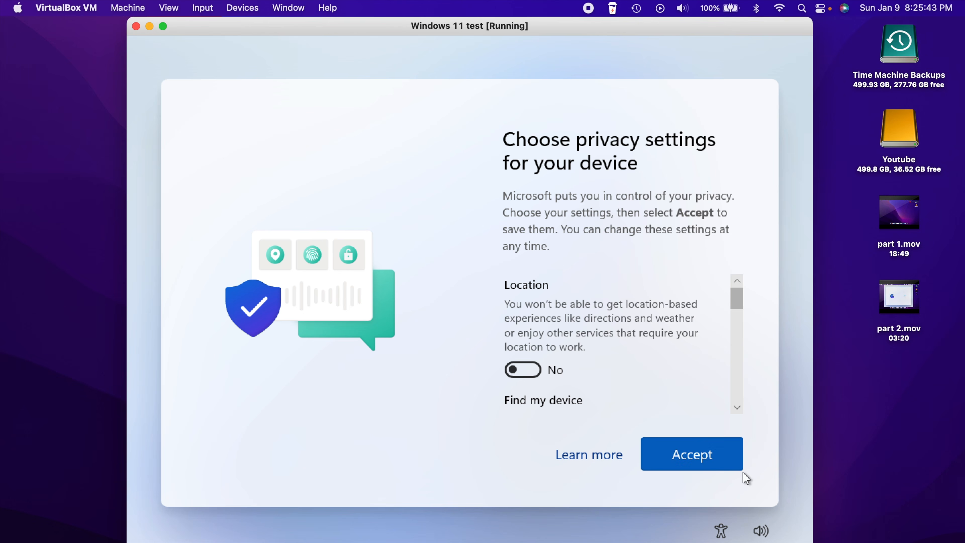
click(697, 454)
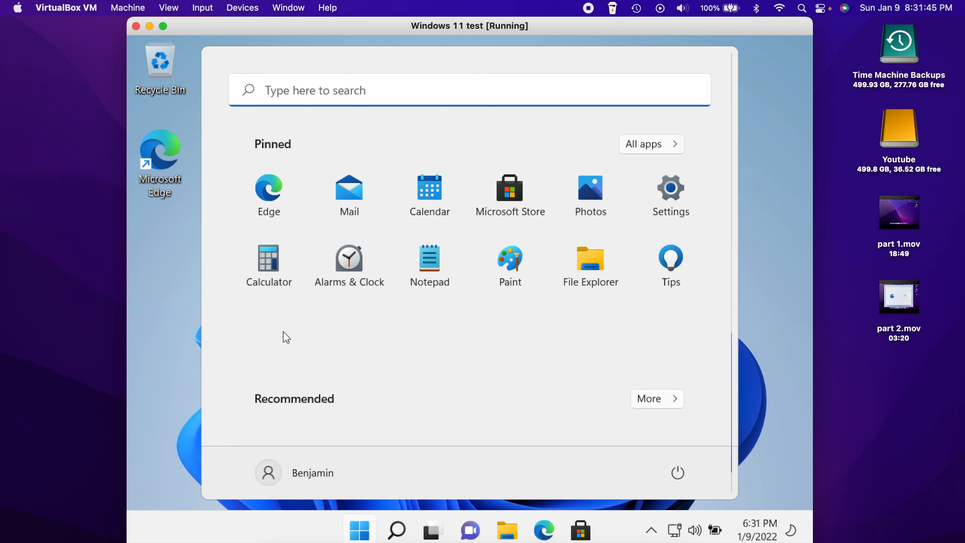
Close the Start menu on the new desktop and widen the VM window leftward
click(182, 308)
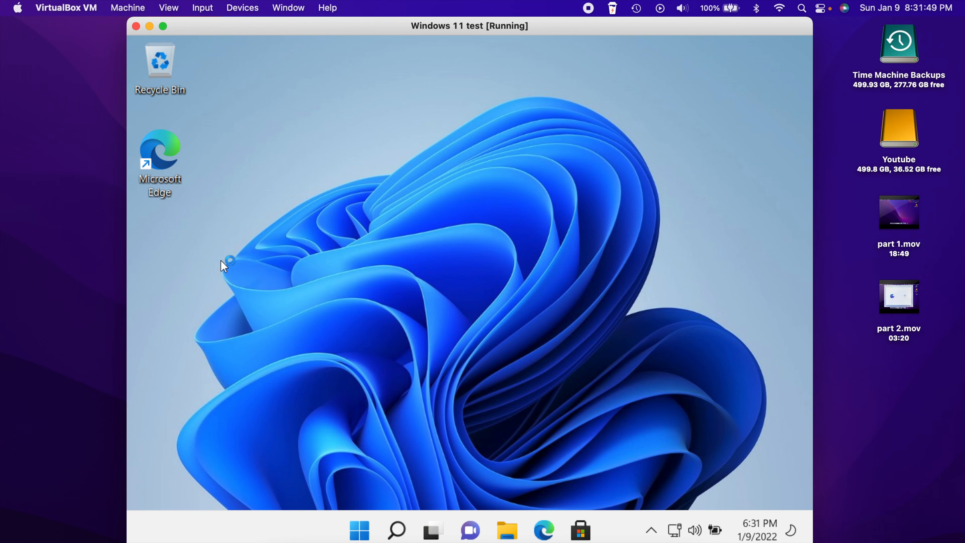
drag(125, 250, 82, 250)
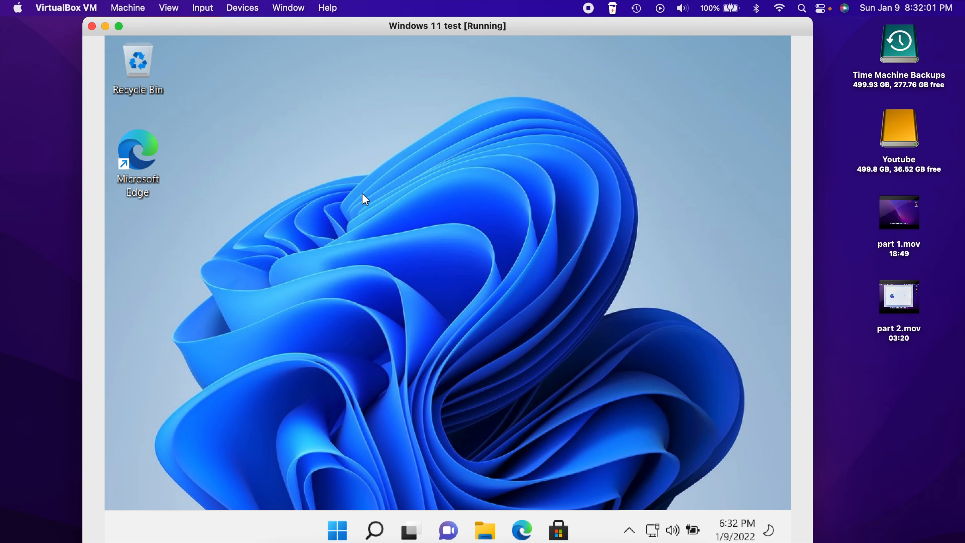
Insert the Guest Additions CD image and browse its drive in Windows File Explorer
click(246, 11)
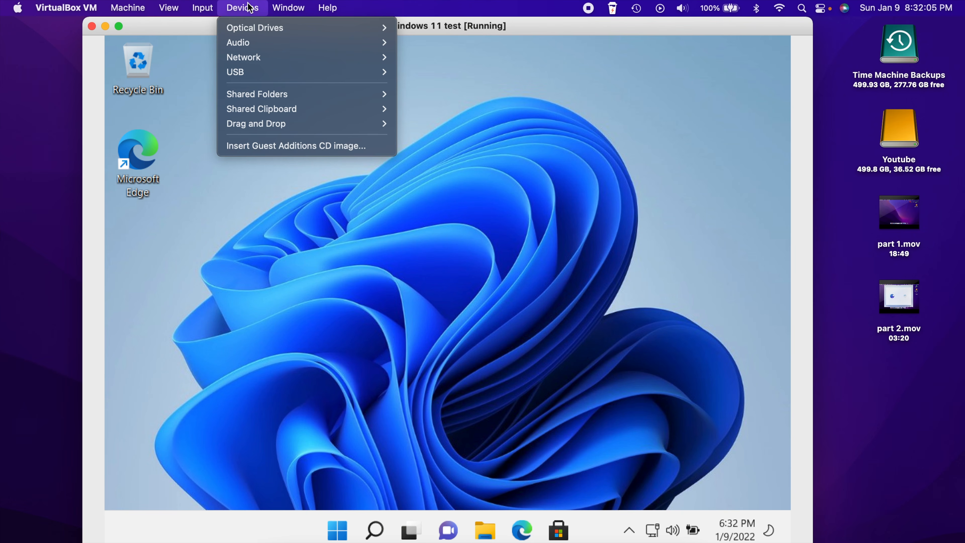
click(361, 146)
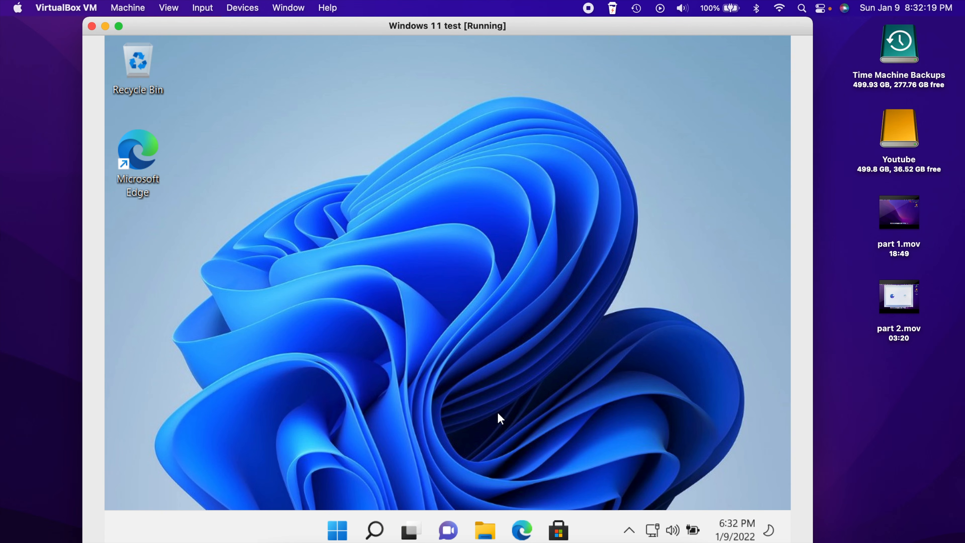
click(484, 525)
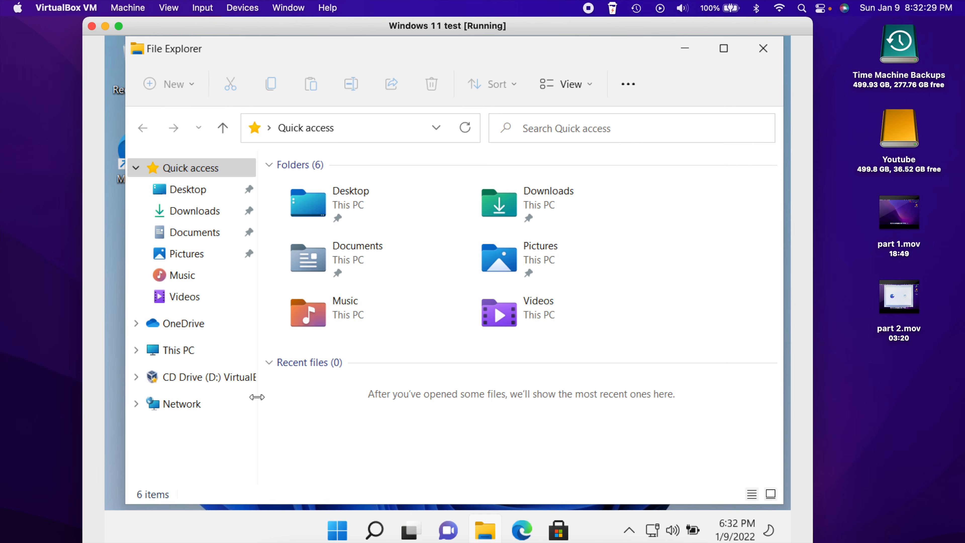
click(228, 385)
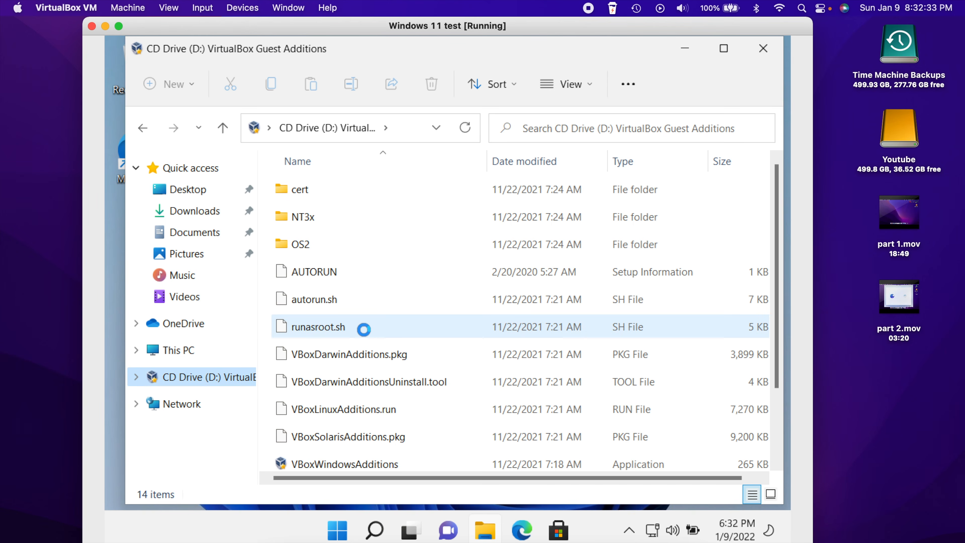
Run VBoxWindowsAdditions from CD Drive (D:) and approve it in User Account Control
scroll(439, 266, down, 3)
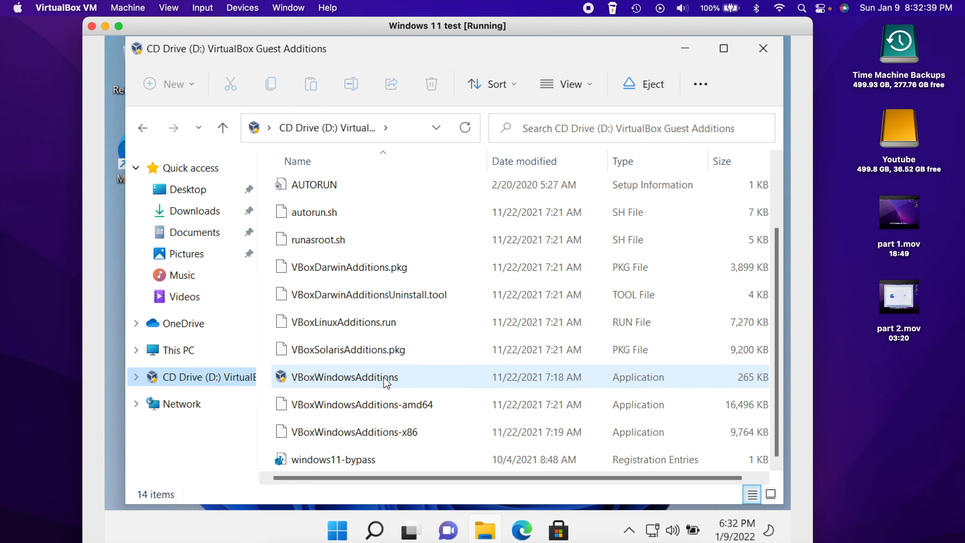
double_click(418, 375)
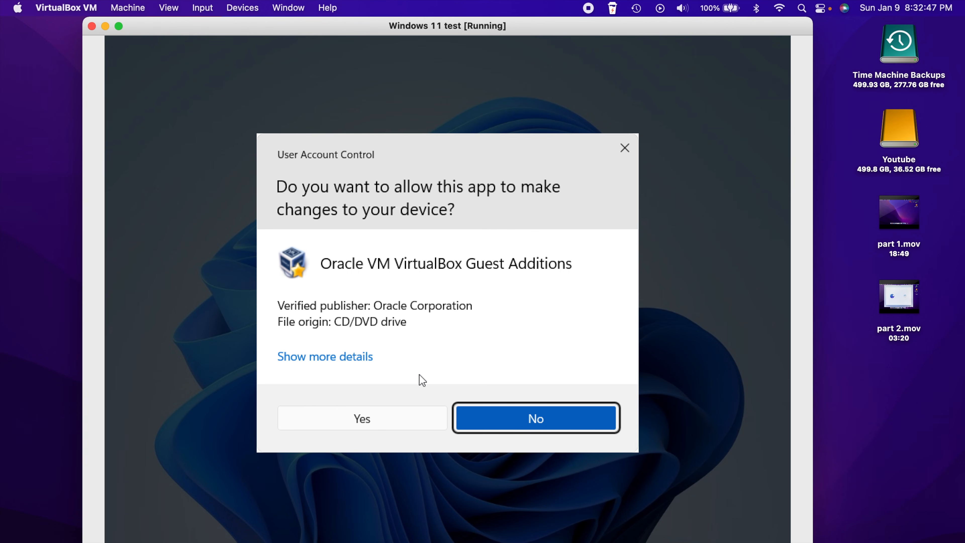
click(375, 422)
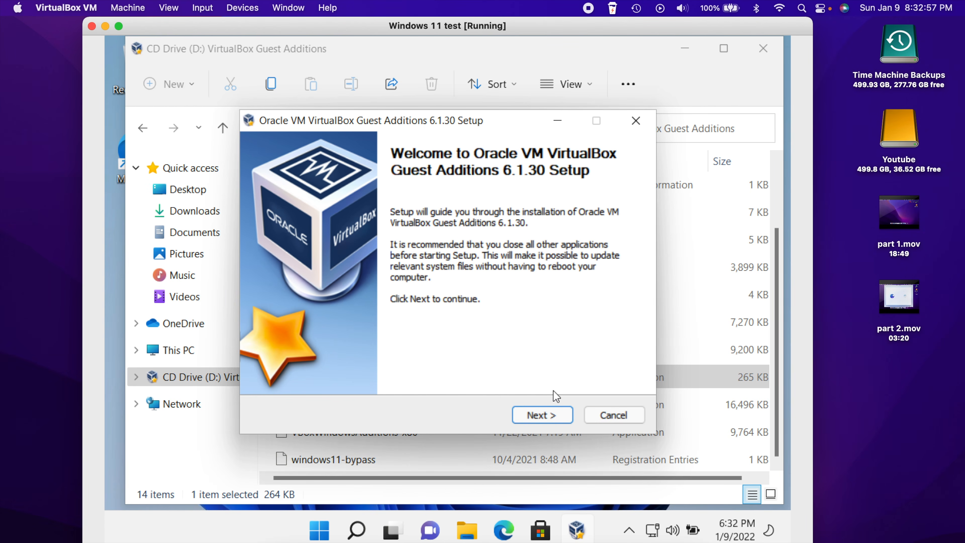
click(542, 415)
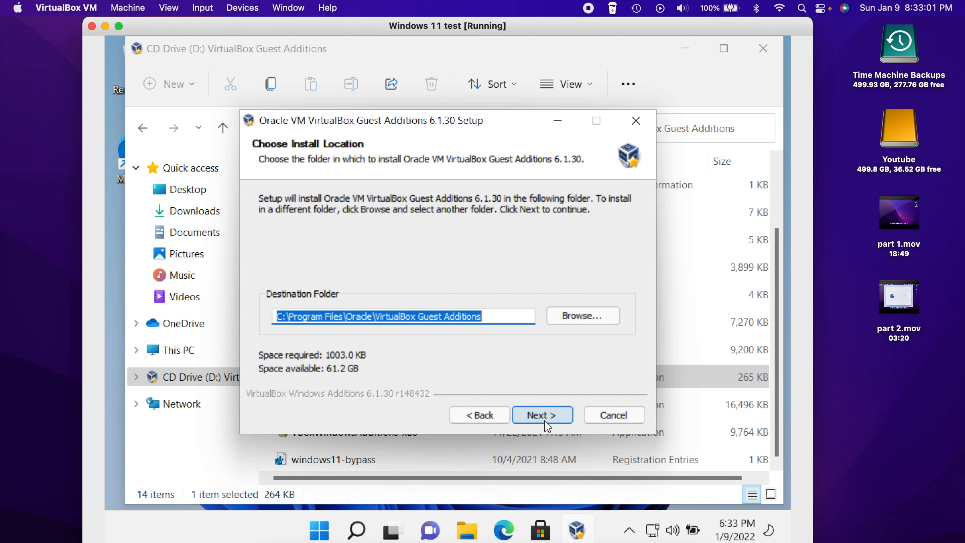
click(549, 417)
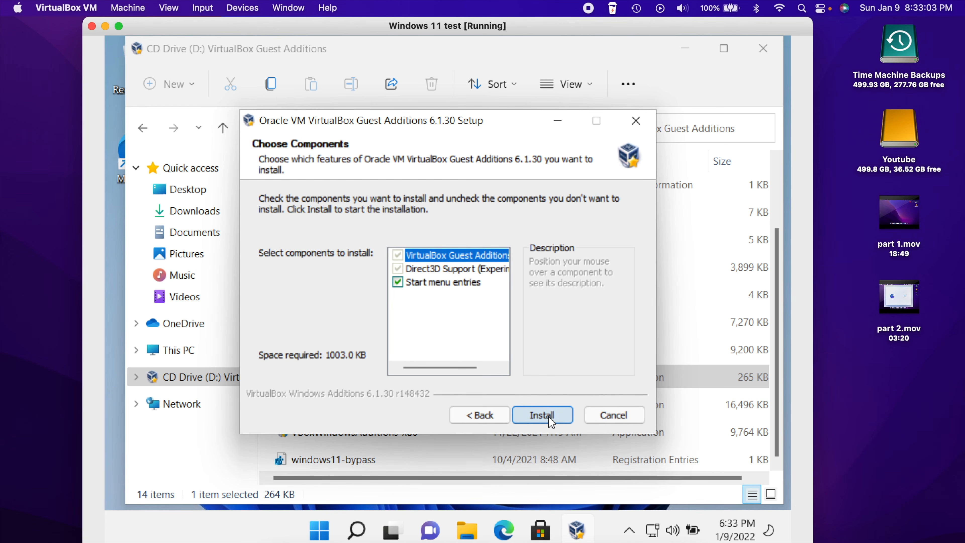
click(542, 415)
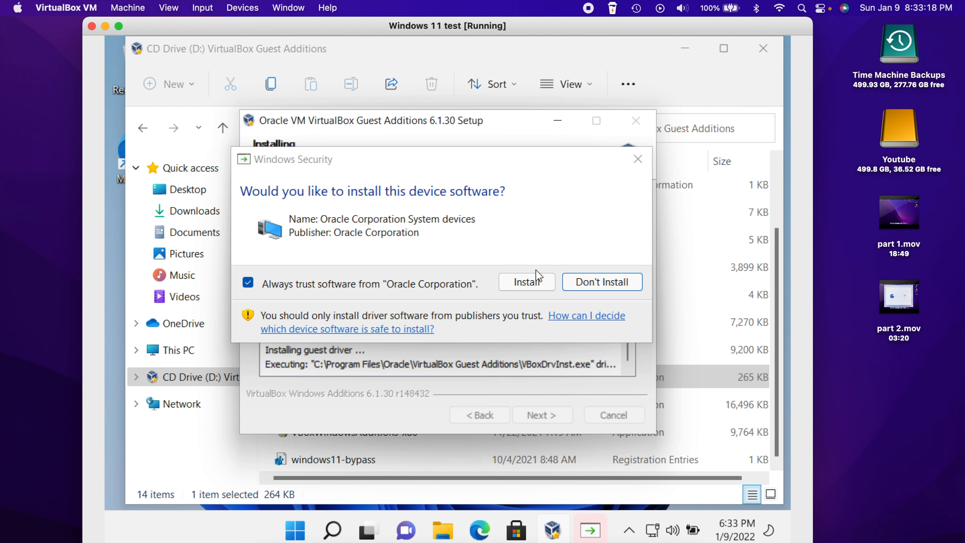
click(527, 284)
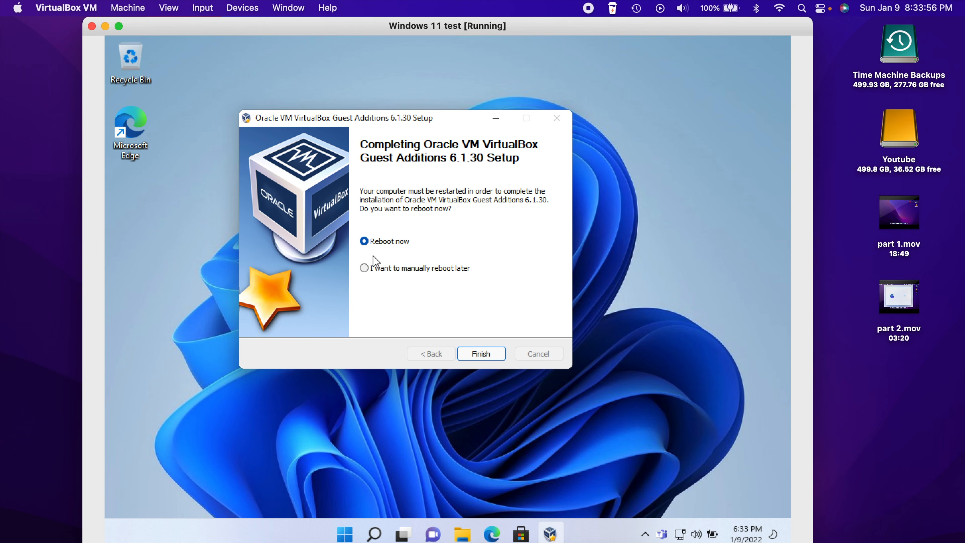
Reboot Windows, then check the desktop resizes when the window is enlarged and in full screen
click(482, 354)
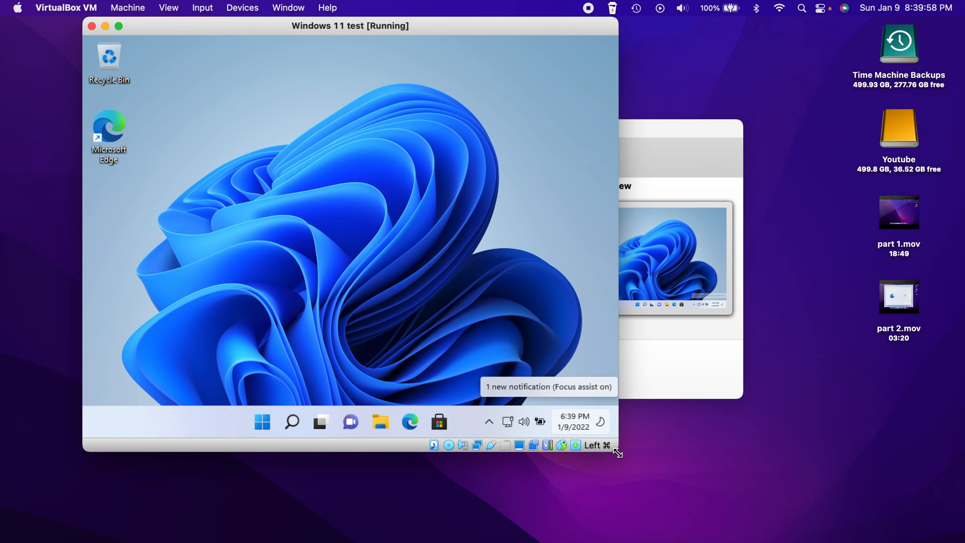
drag(618, 453, 792, 530)
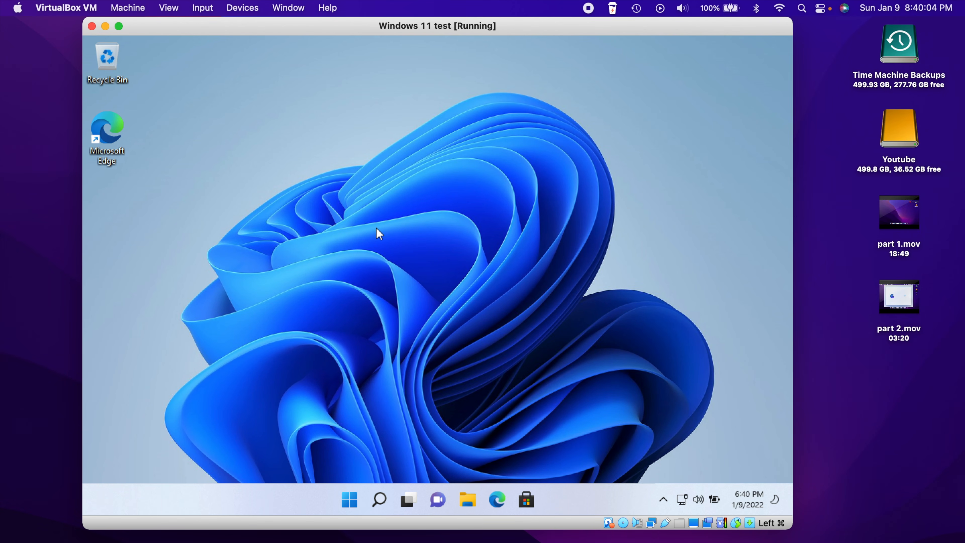
click(119, 26)
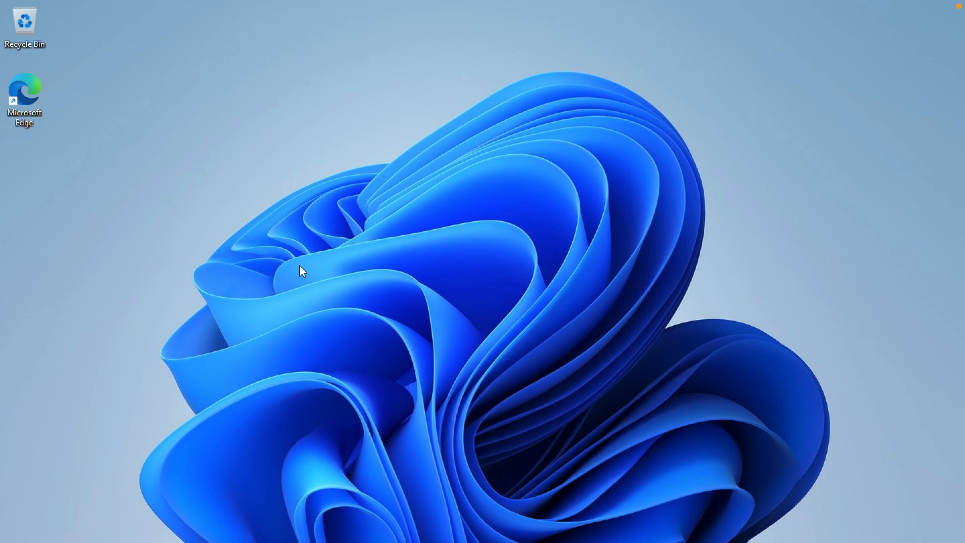
key(super+f)
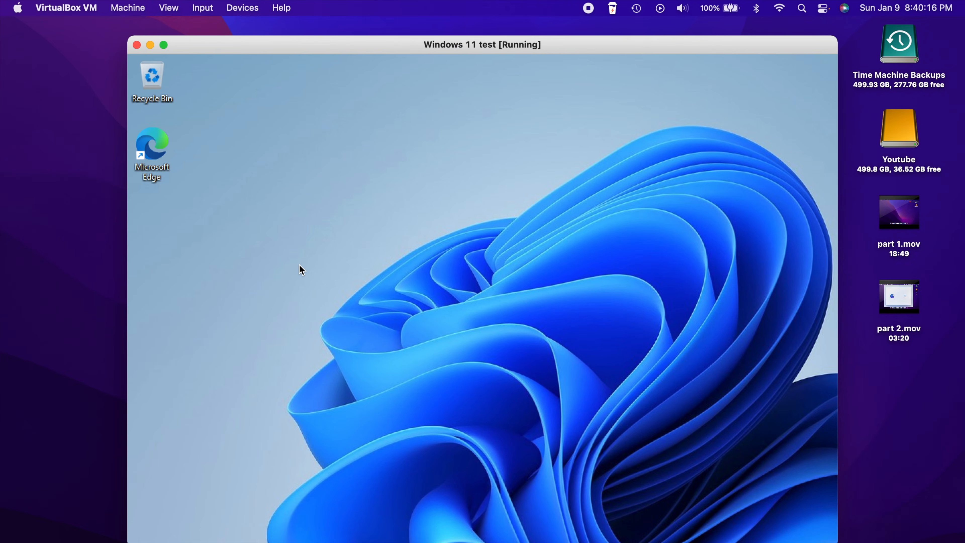